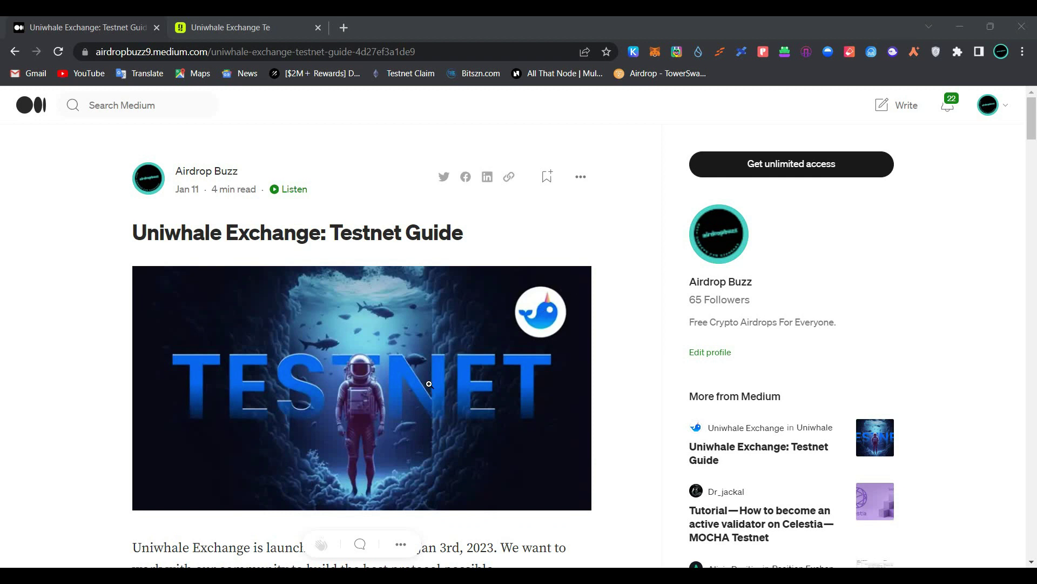
# Follow the article's Quest3 link to the Uniwhale Exchange Testnet POAP quest.
pyautogui.scroll(-1, 429, 384)
pyautogui.scroll(1, 334, 339)
pyautogui.scroll(-6, 334, 340)
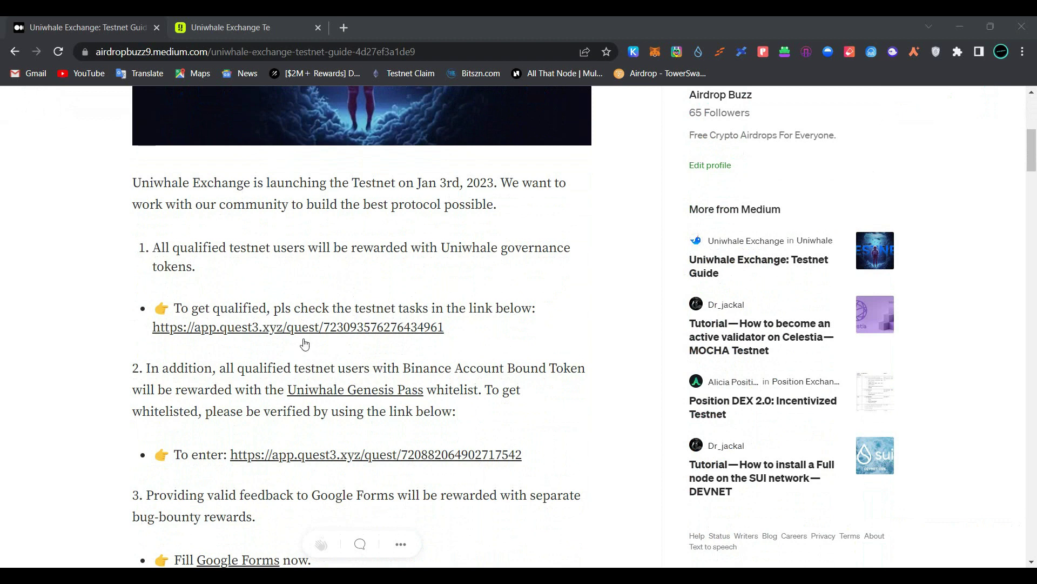
pyautogui.click(346, 332)
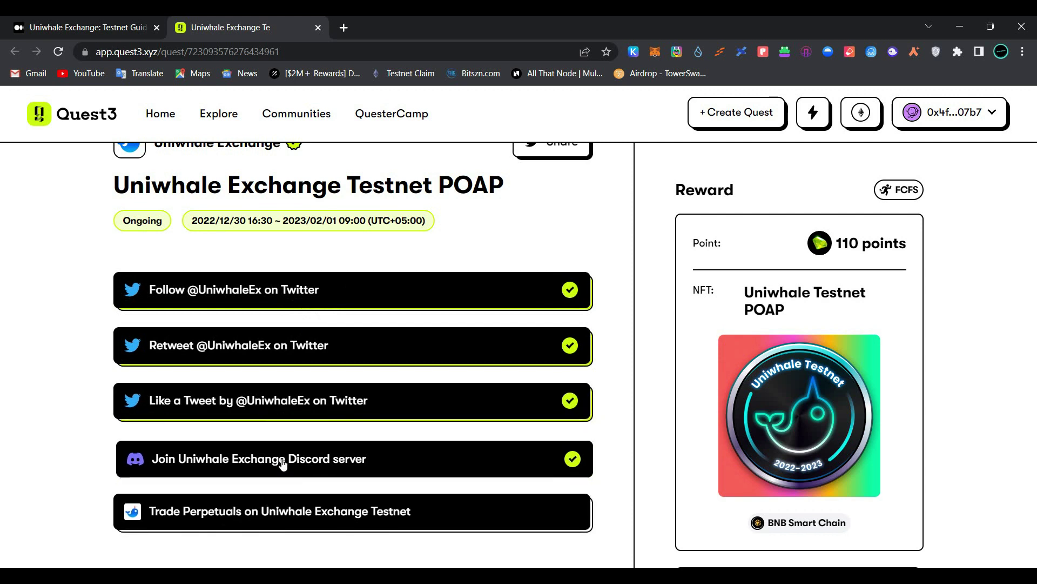
# Expand the 'Trade Perpetuals on Uniwhale Exchange Testnet' task to show its instructions.
pyautogui.scroll(-2, 261, 501)
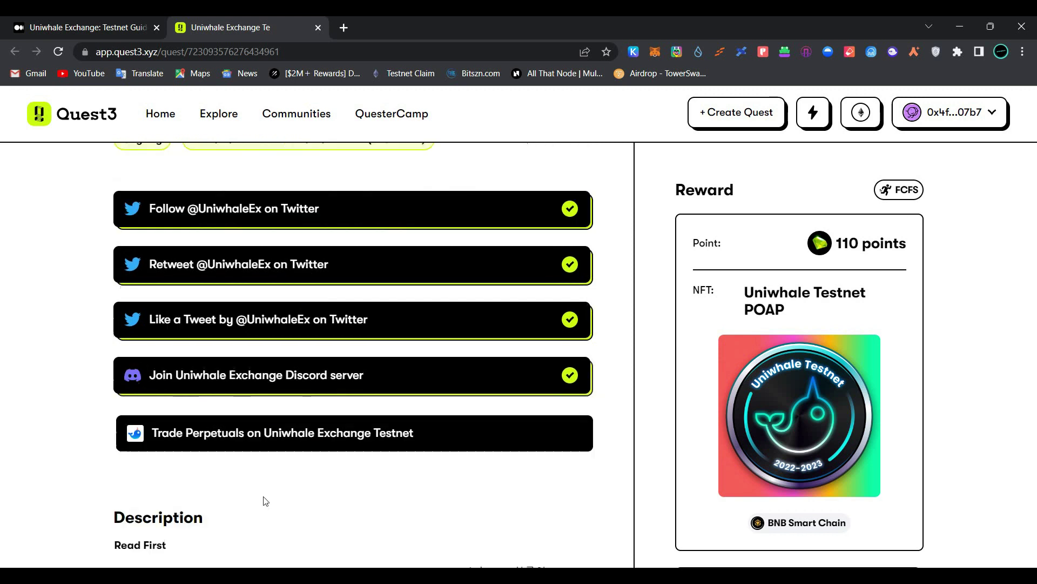
pyautogui.click(333, 427)
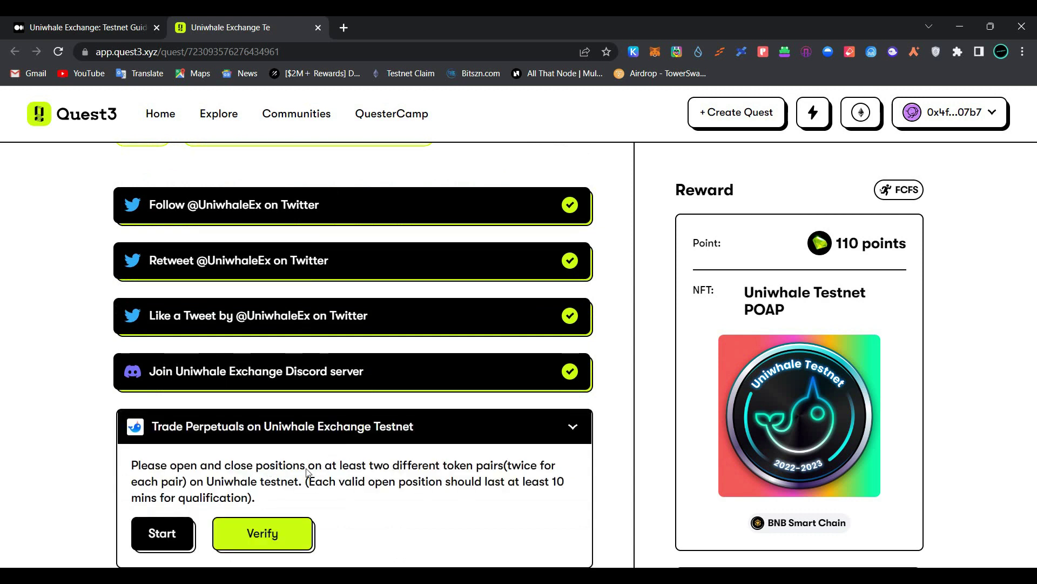
pyautogui.scroll(-1, 306, 471)
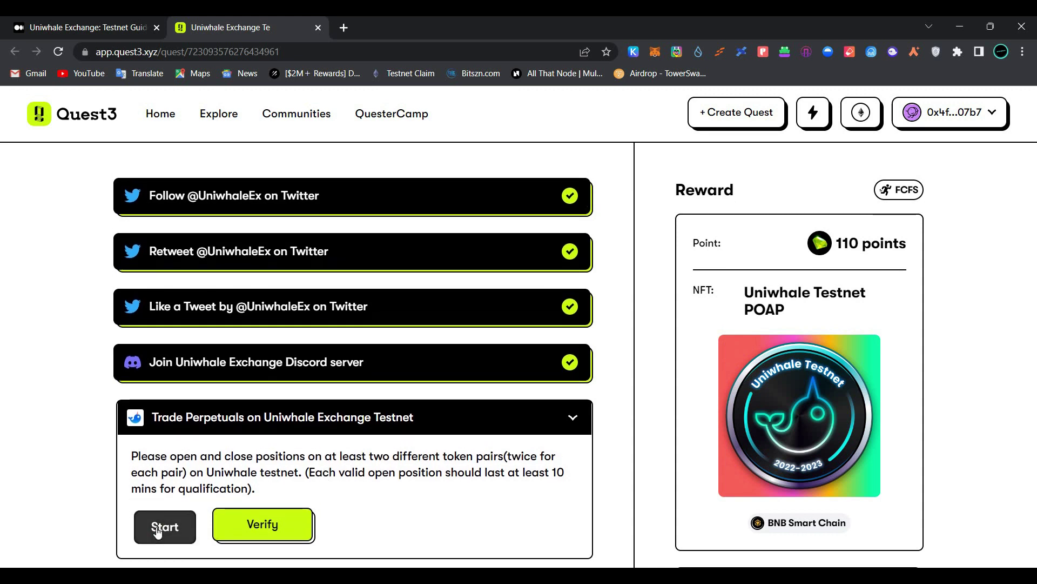
# Start the trading task and connect the MetaMask wallet to Uniwhale.
pyautogui.click(157, 530)
pyautogui.click(843, 108)
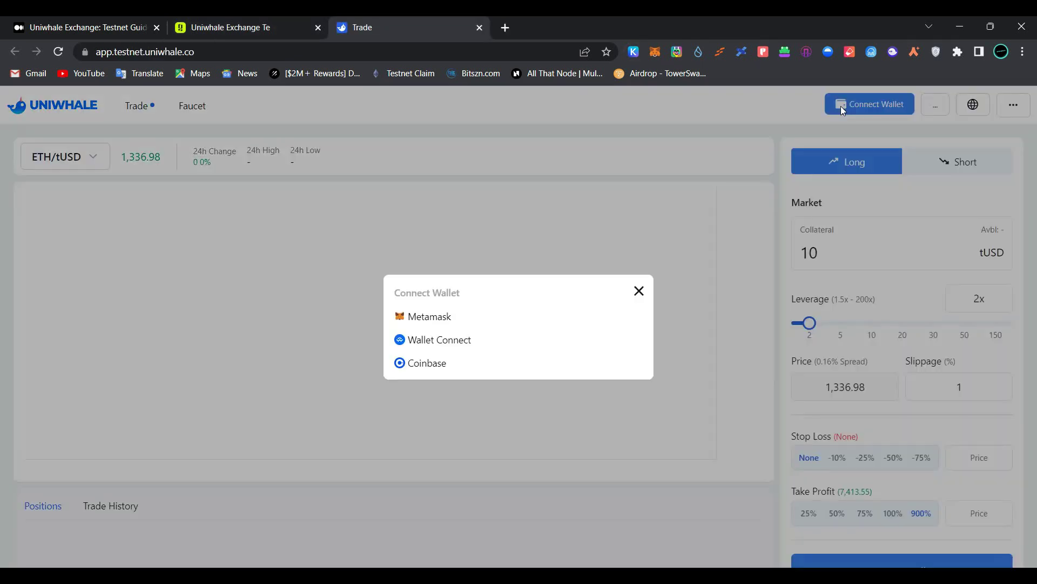
pyautogui.click(431, 320)
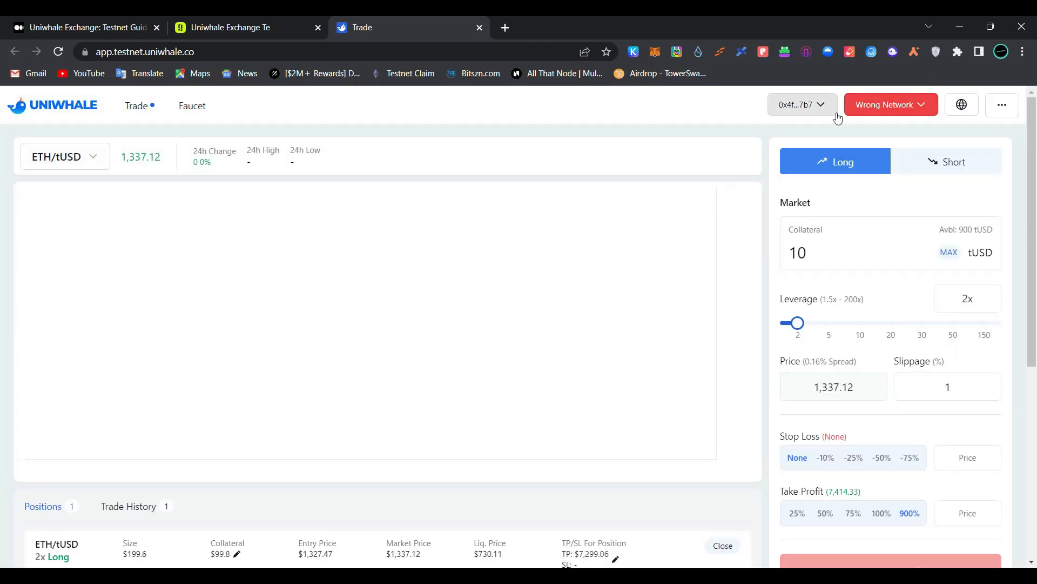
# Fix the wrong network by switching the wallet to BSC Testnet.
pyautogui.click(884, 111)
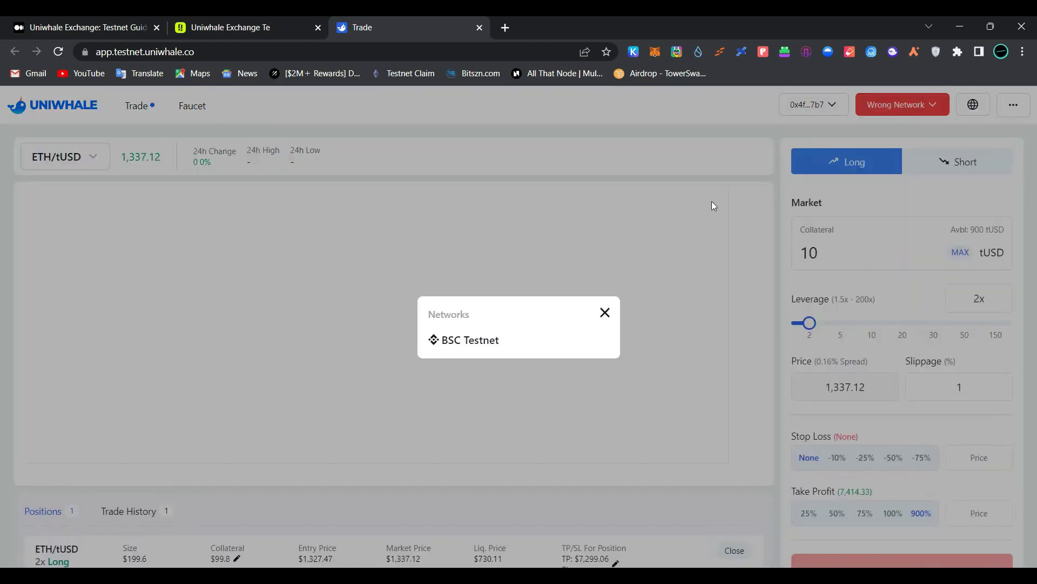
pyautogui.click(515, 351)
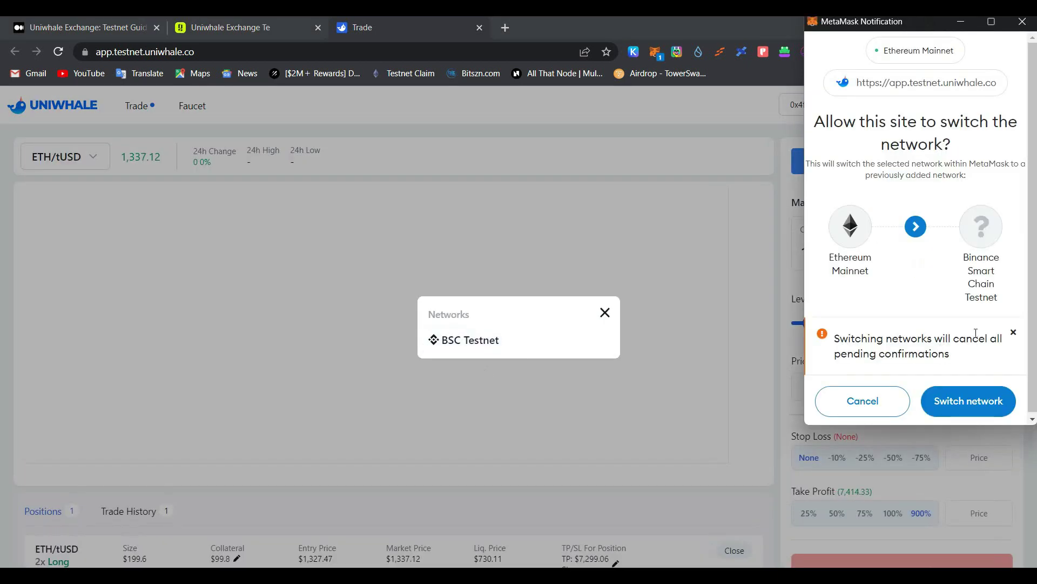
pyautogui.click(952, 406)
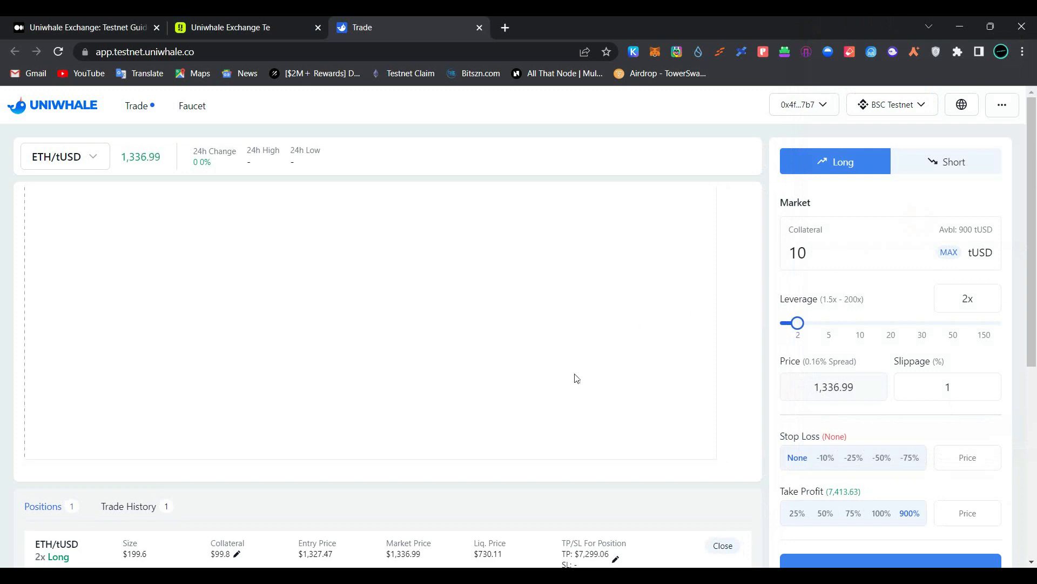
# Claim 1000 test USD from the Faucet, confirming the 0.1 TBNB transaction in MetaMask.
pyautogui.click(87, 162)
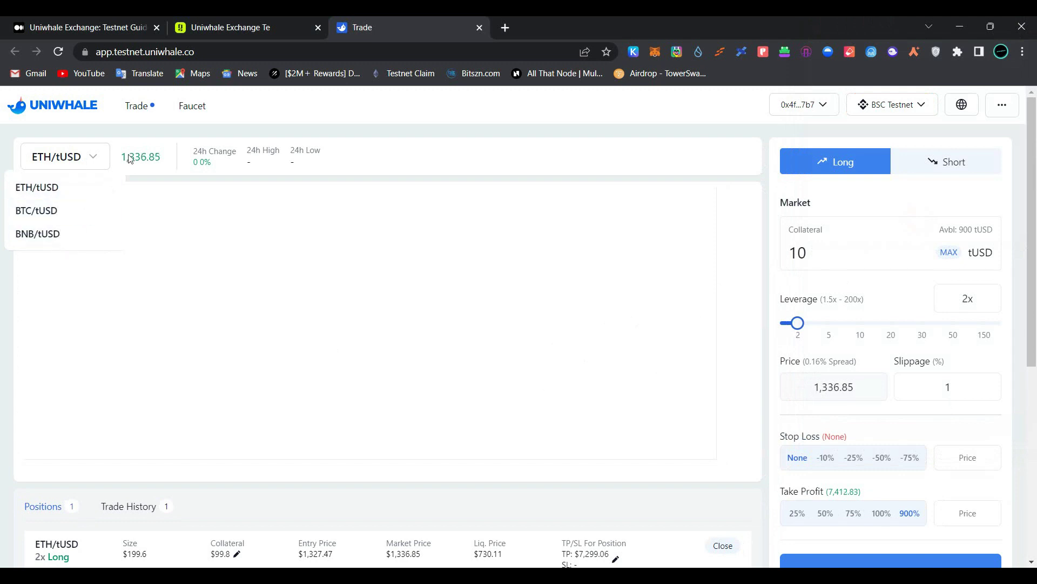
pyautogui.click(191, 108)
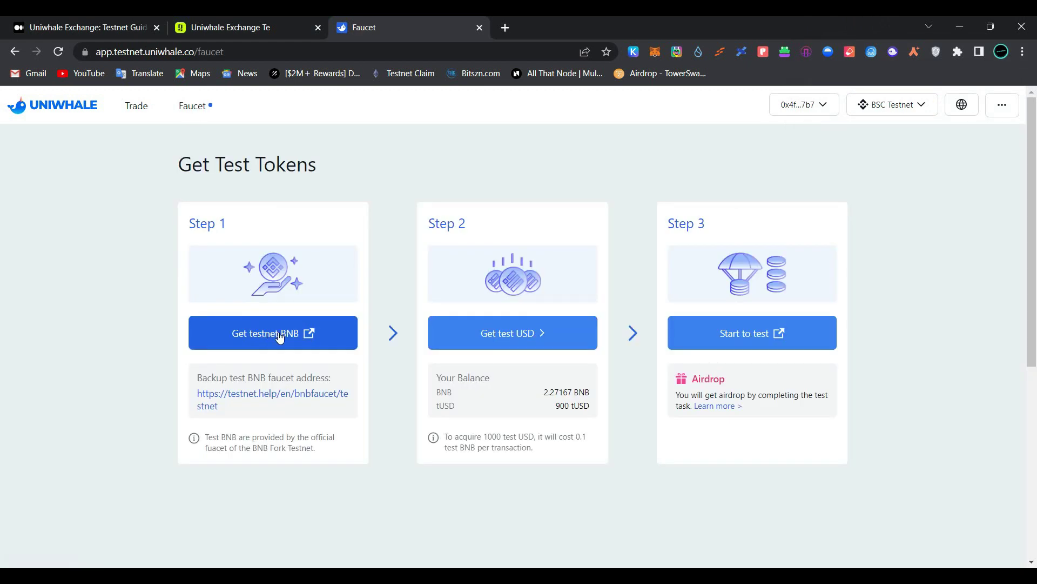
pyautogui.click(507, 338)
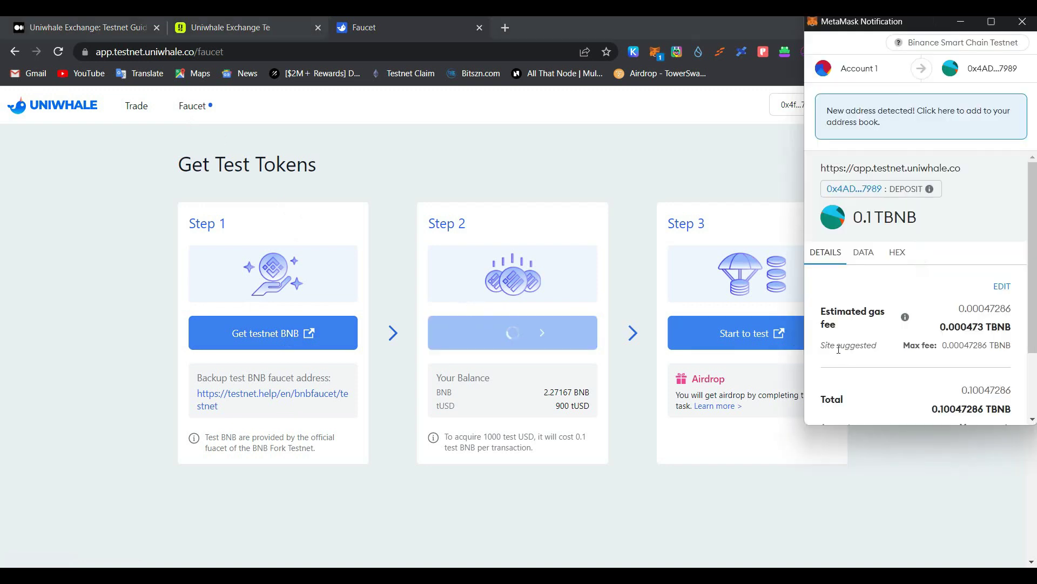
pyautogui.scroll(-3, 846, 358)
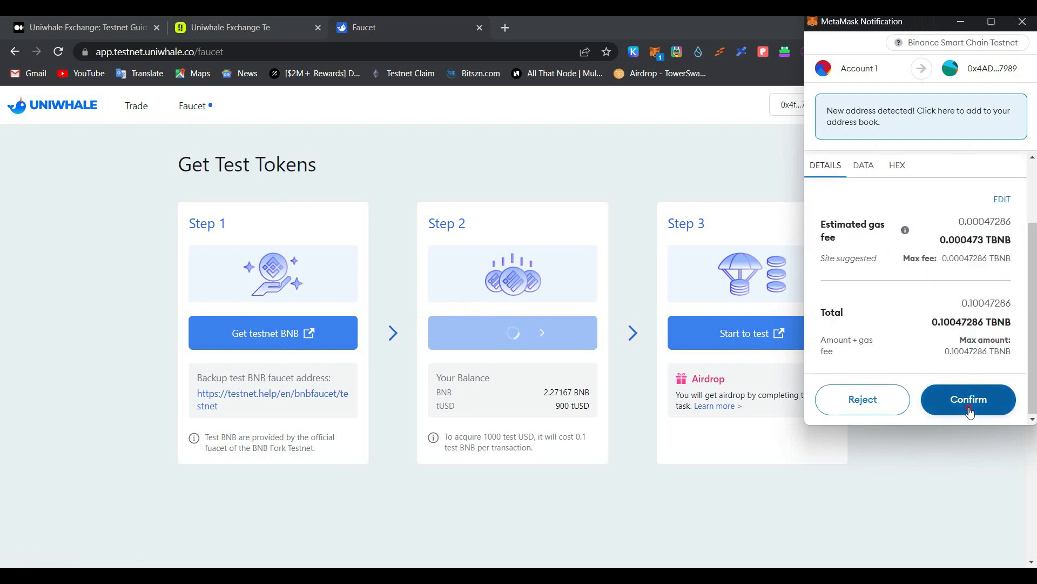
pyautogui.click(969, 399)
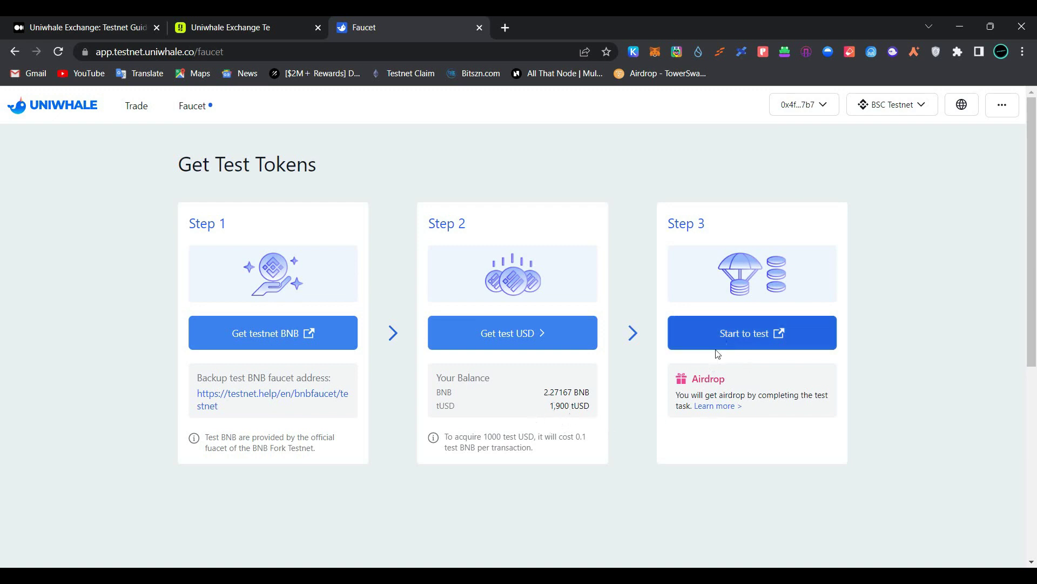
# Back on the trade page, set collateral to 100 tUSD and leverage to 5x.
pyautogui.click(713, 332)
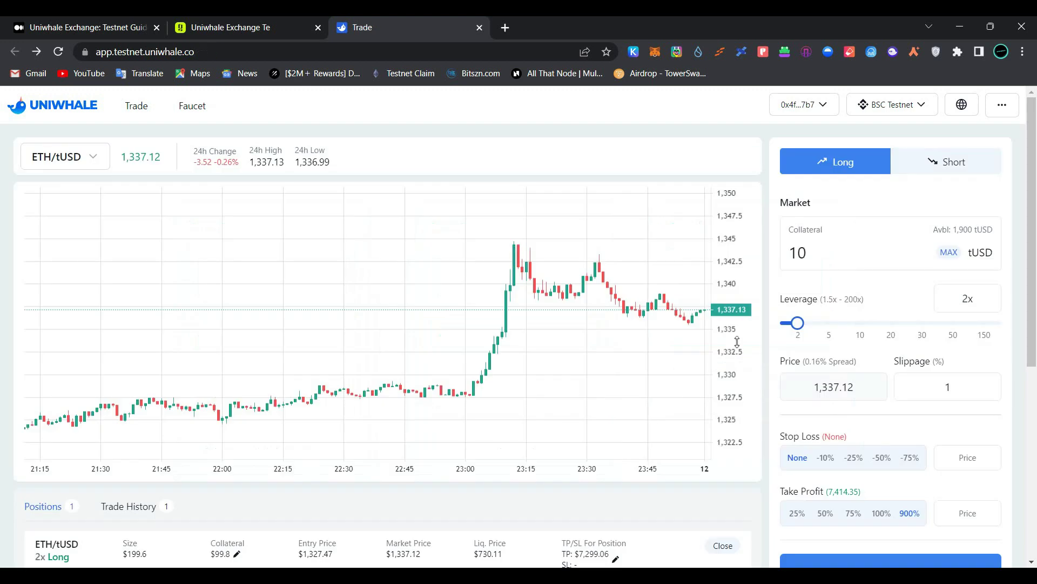
pyautogui.click(816, 252)
pyautogui.write('0')
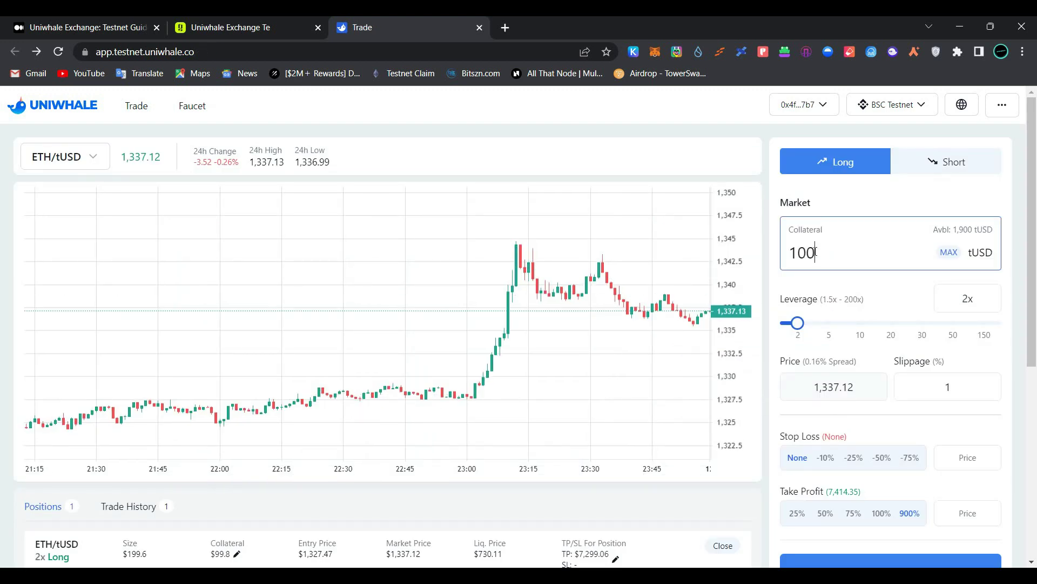
pyautogui.click(802, 331)
pyautogui.moveTo(802, 331)
pyautogui.mouseDown()
pyautogui.moveTo(818, 331)
pyautogui.moveTo(808, 327)
pyautogui.mouseUp()
pyautogui.click(977, 303)
pyautogui.press('BackSpace')
pyautogui.press('BackSpace')
pyautogui.press('BackSpace')
pyautogui.press('BackSpace')
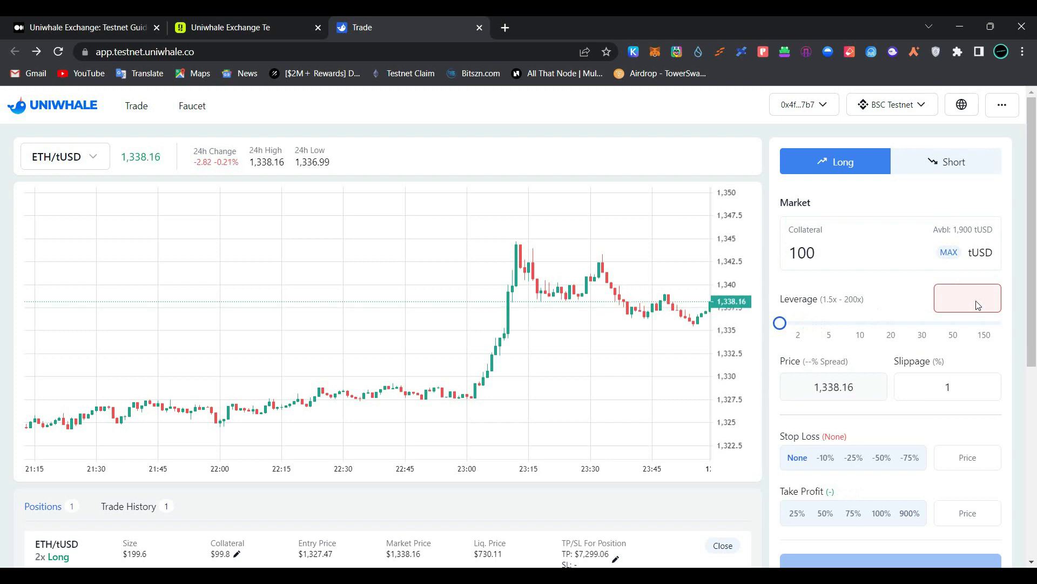
pyautogui.write('5')
# Open the 5x ETH/tUSD long and confirm the transaction in MetaMask.
pyautogui.scroll(-3, 937, 351)
pyautogui.click(911, 402)
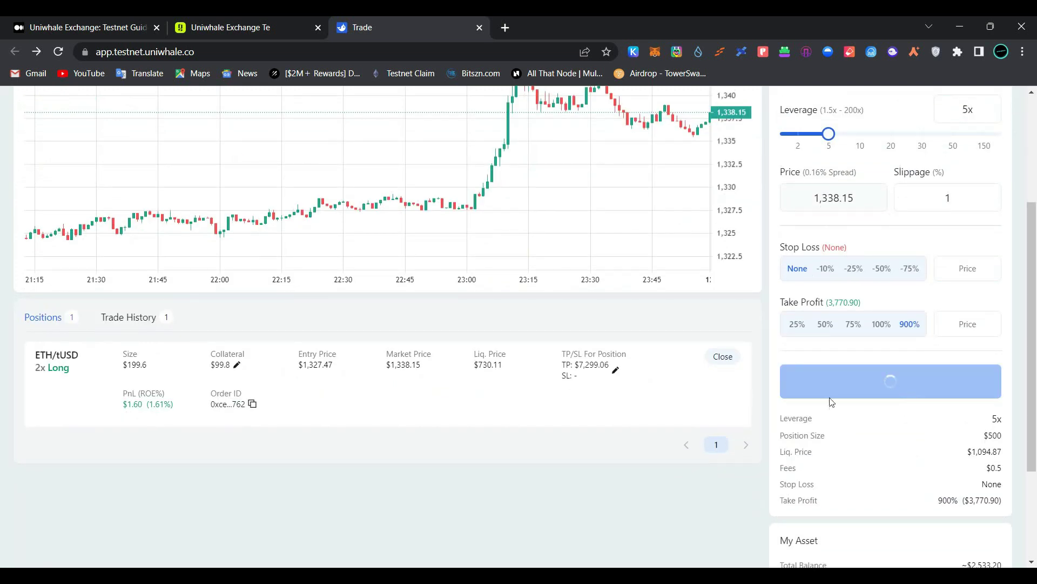
pyautogui.scroll(-1, 919, 324)
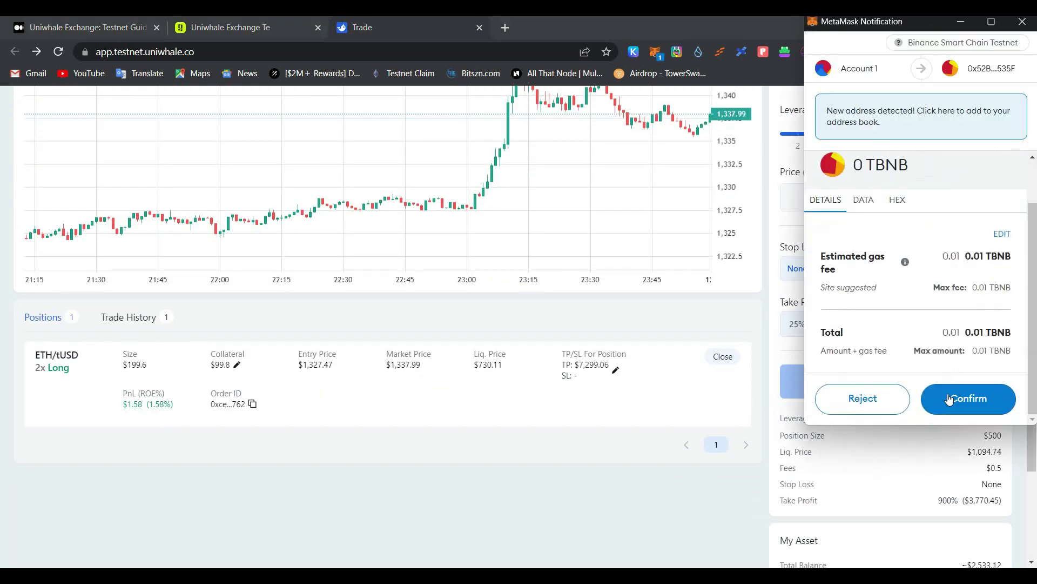
pyautogui.click(946, 399)
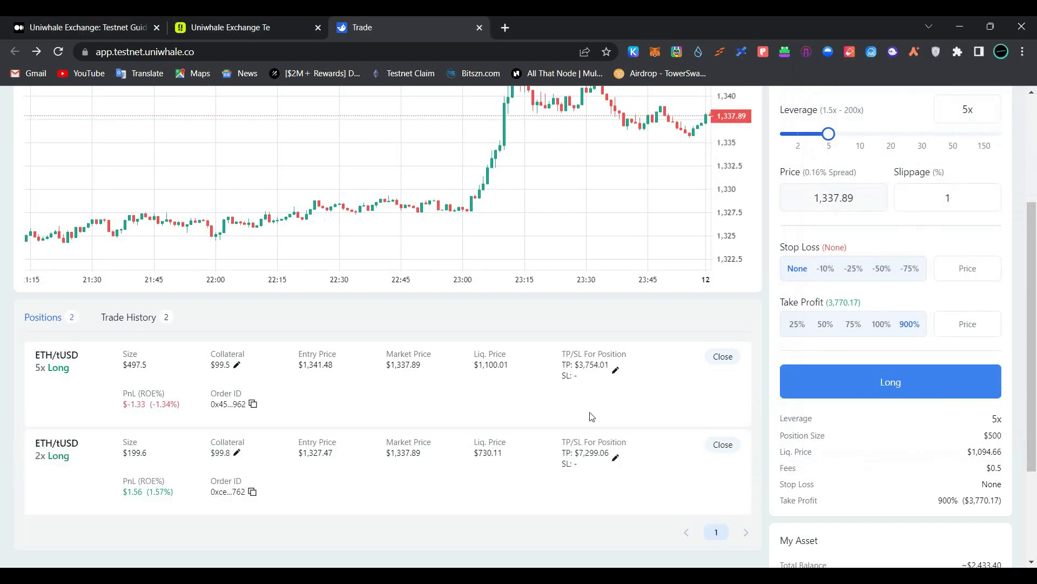
pyautogui.scroll(-1, 524, 460)
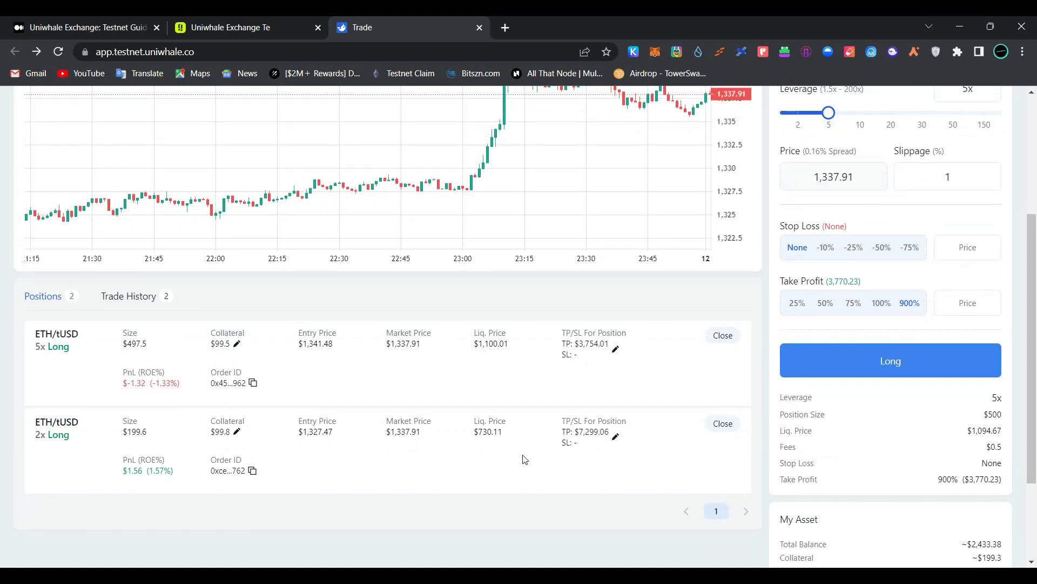
# Edit the 2x ETH/tUSD long: stop loss 1000, take profit 1500, then confirm in MetaMask.
pyautogui.click(616, 436)
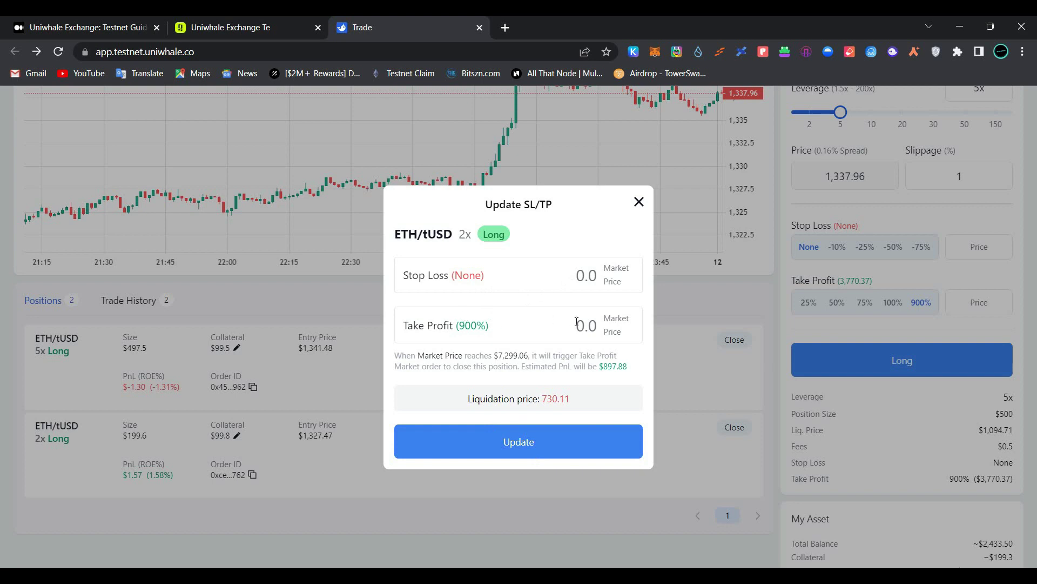
pyautogui.click(575, 278)
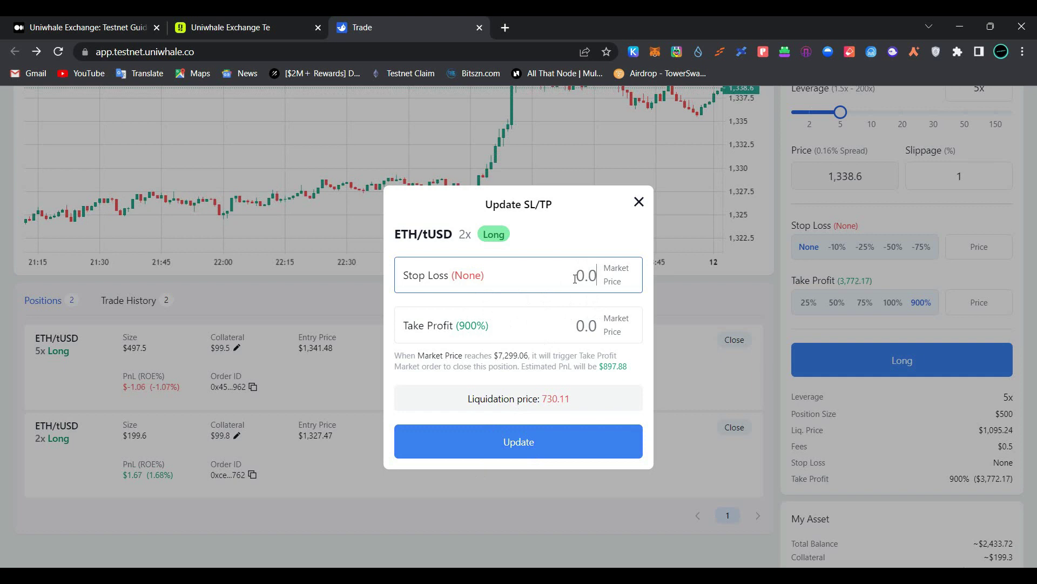
pyautogui.write('1000')
pyautogui.click(579, 340)
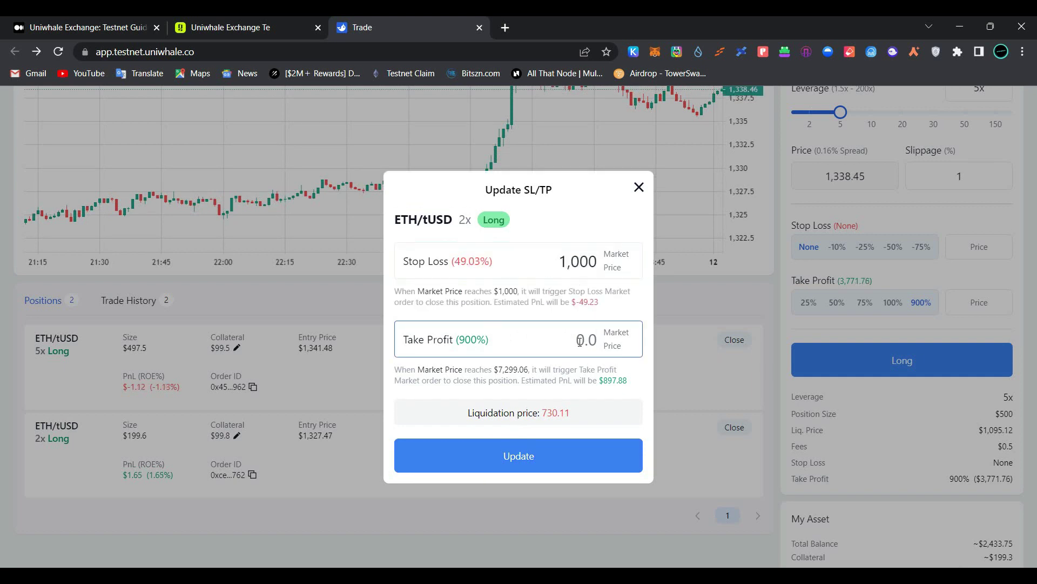
pyautogui.write('1500')
pyautogui.click(521, 458)
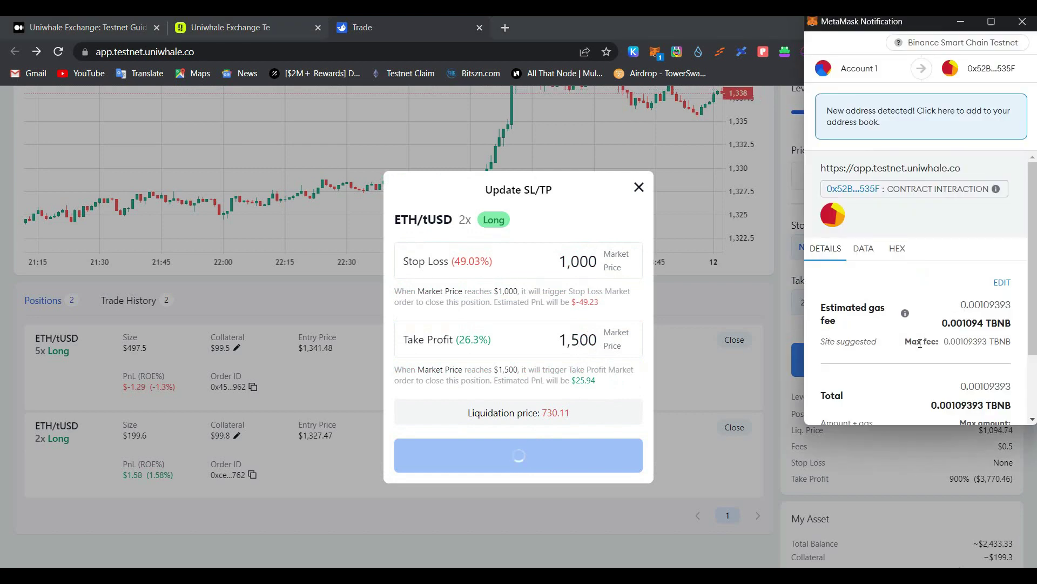
pyautogui.scroll(-3, 957, 324)
pyautogui.click(942, 410)
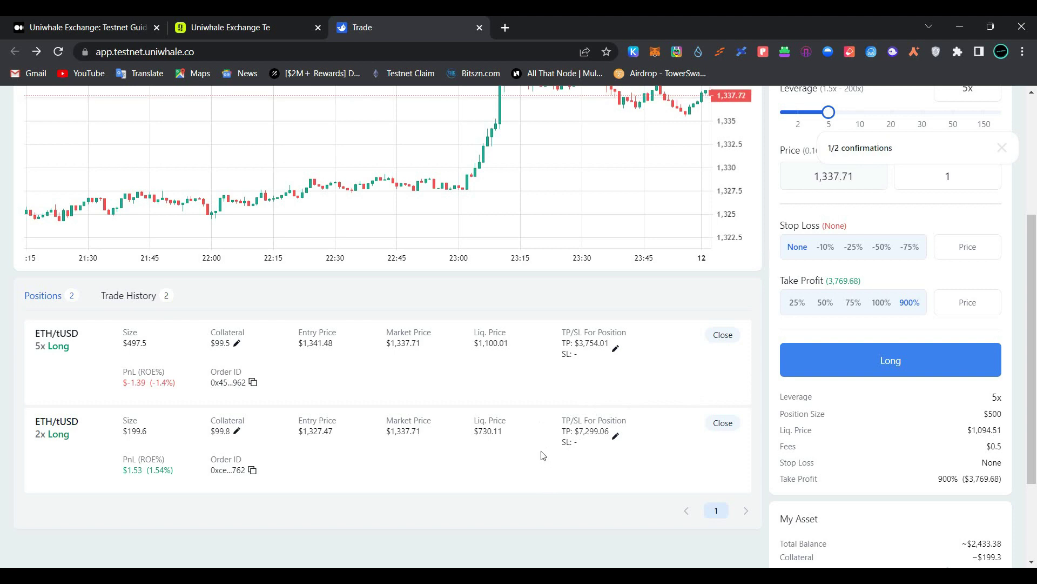
pyautogui.scroll(4, 543, 455)
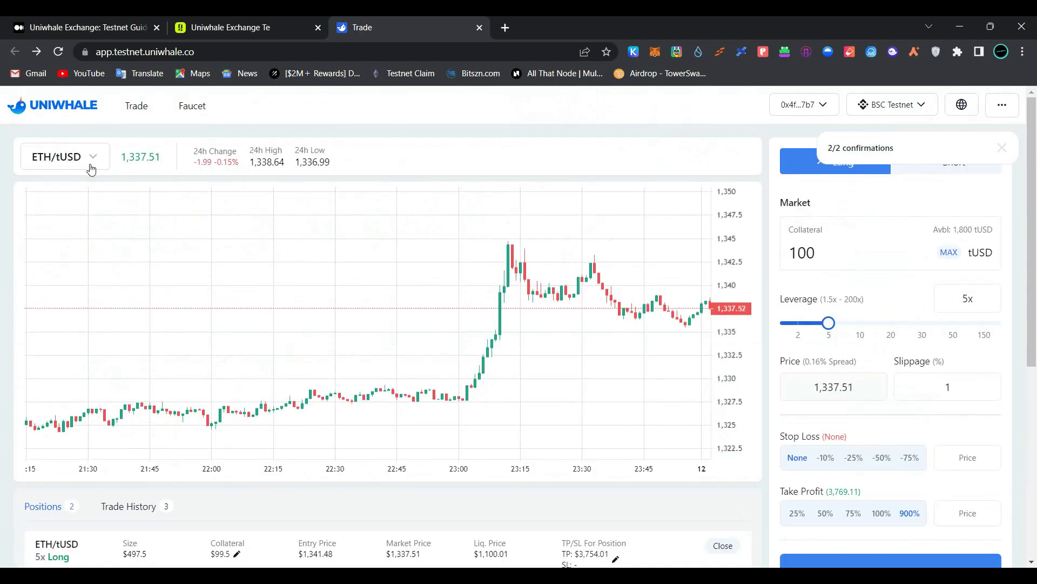
# Switch the trading pair to BNB/tUSD and set slippage to 2.5%.
pyautogui.click(91, 166)
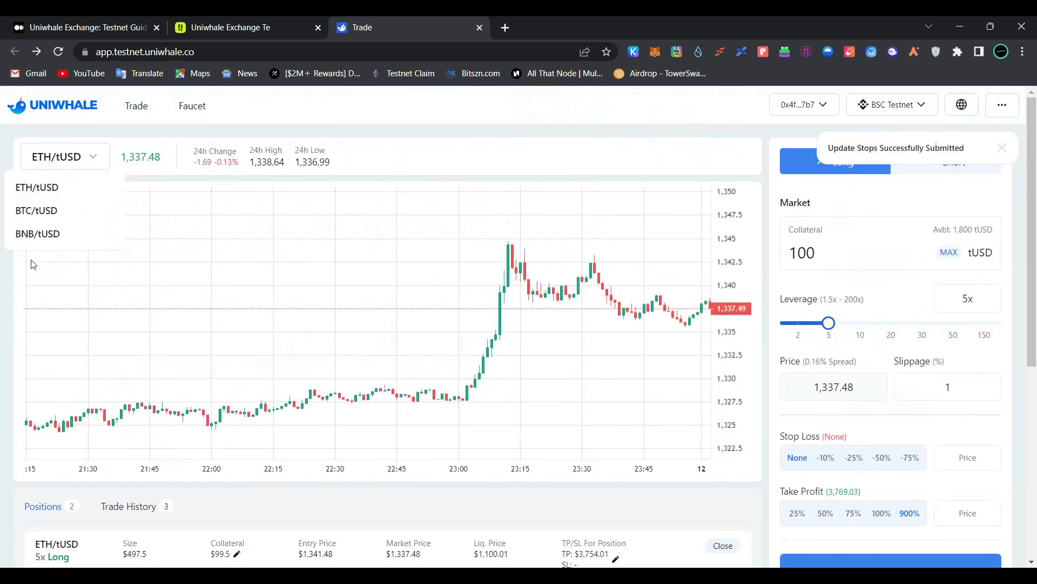
pyautogui.click(63, 232)
pyautogui.click(824, 256)
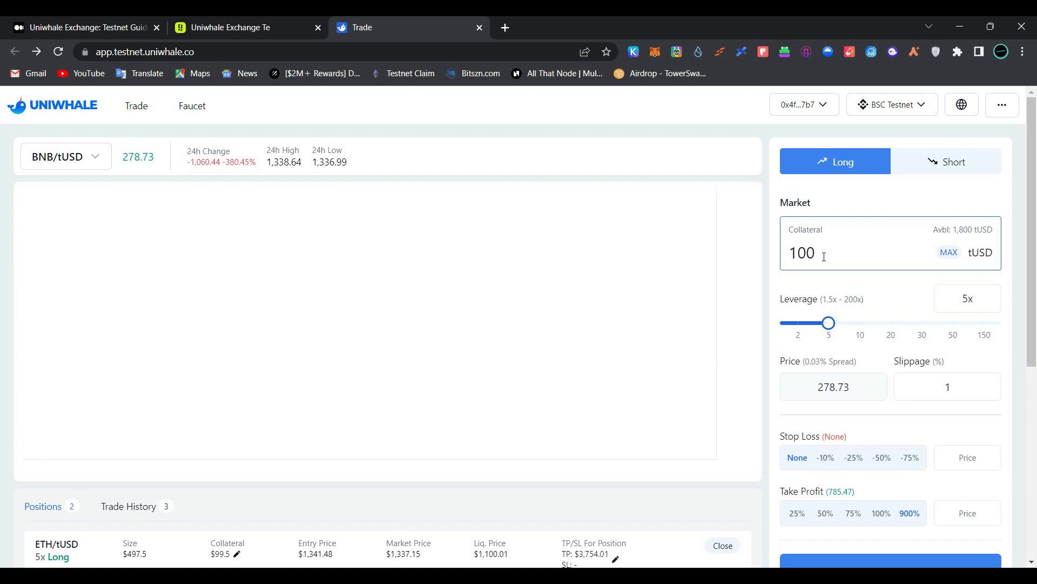
pyautogui.scroll(-2, 864, 270)
pyautogui.click(941, 299)
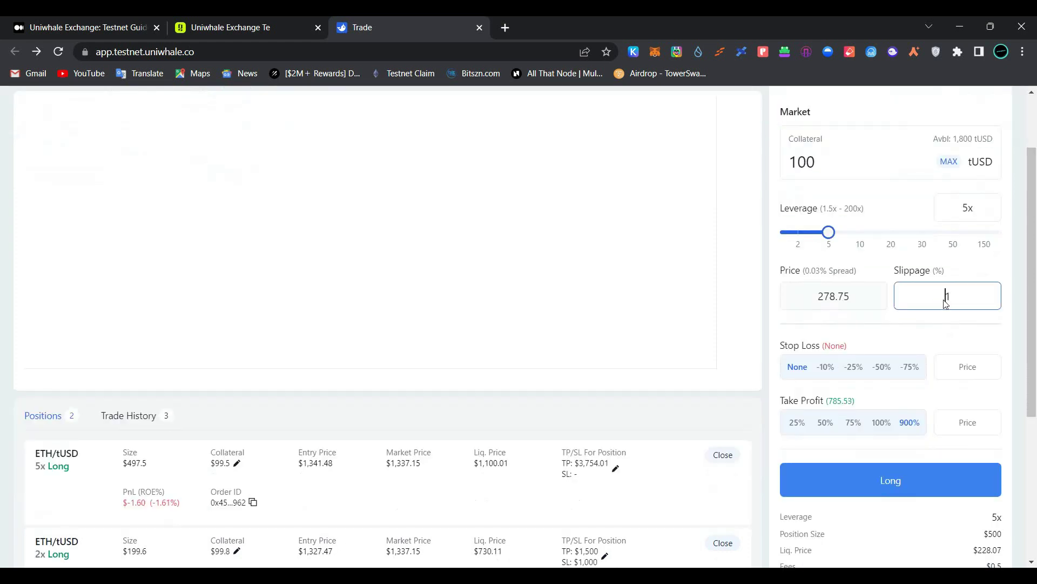
pyautogui.scroll(-2, 946, 303)
pyautogui.write('2.5')
# Place the 5x BNB/tUSD long with 100 tUSD collateral and confirm in MetaMask.
pyautogui.click(846, 403)
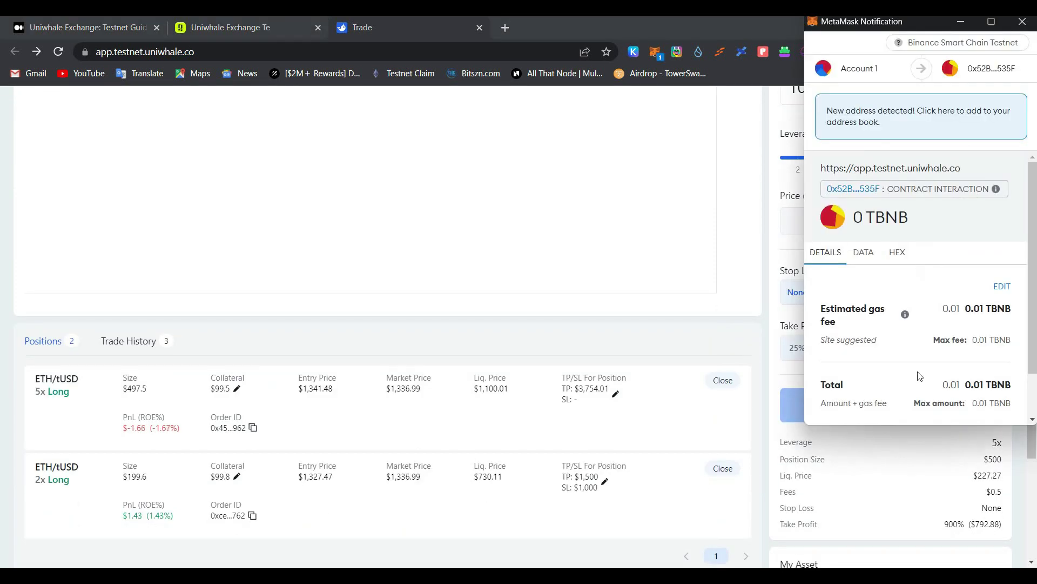
pyautogui.scroll(-2, 920, 376)
pyautogui.click(967, 398)
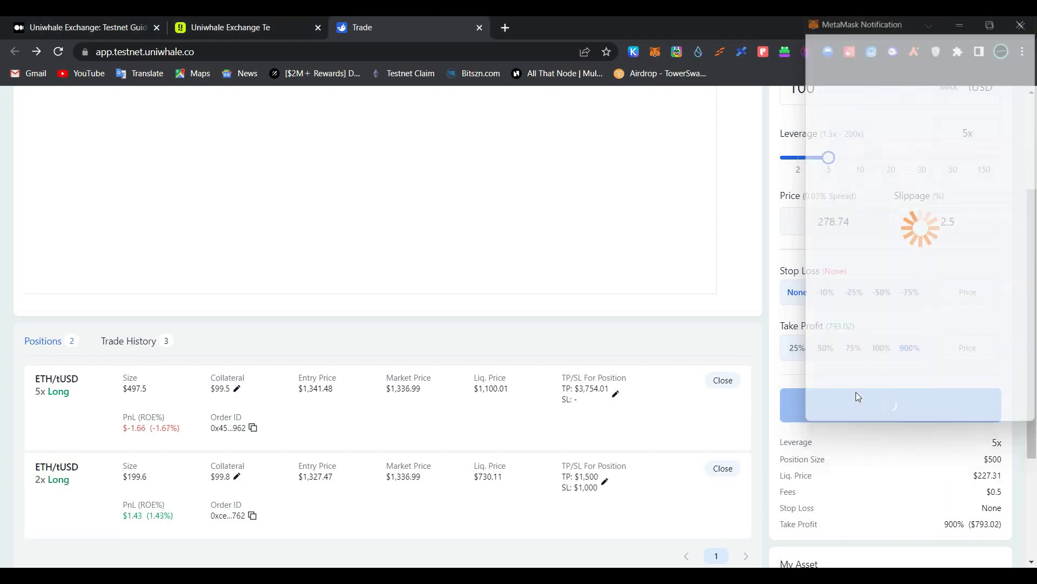
pyautogui.scroll(-1, 666, 407)
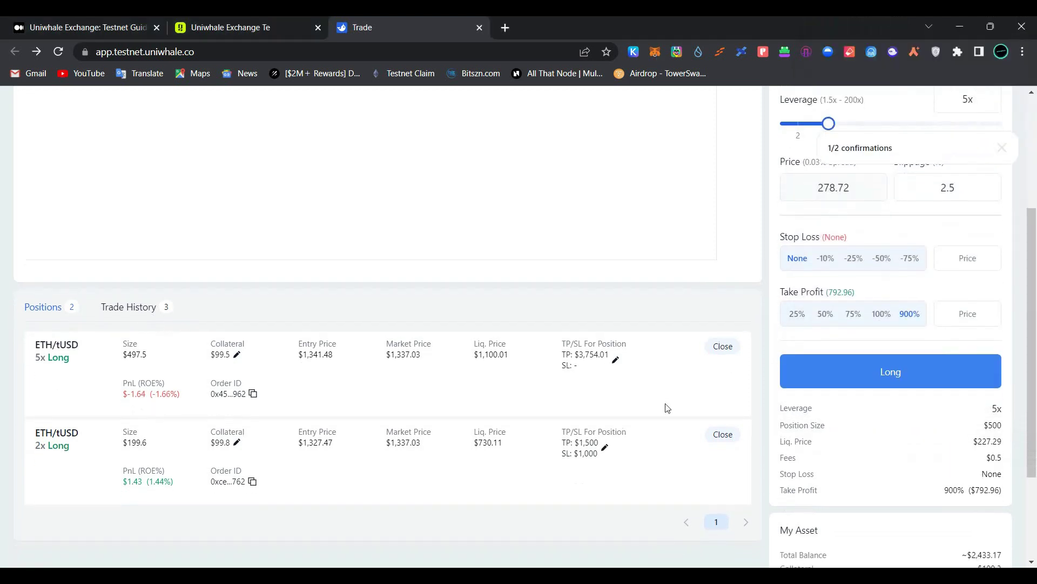
pyautogui.scroll(-2, 667, 408)
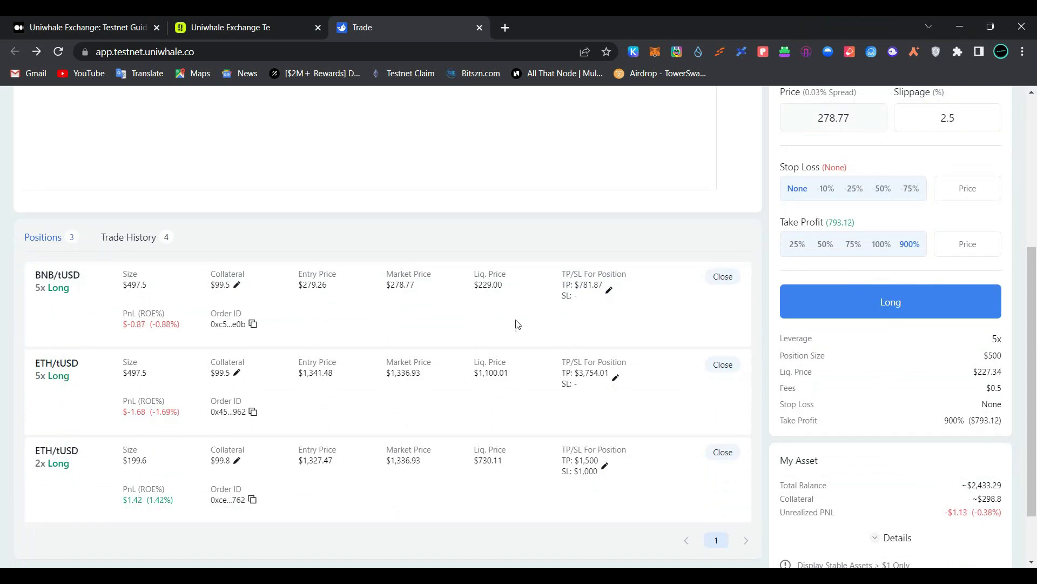
# Switch to Short and open a 5x BNB/tUSD short with 100 tUSD, confirming in MetaMask.
pyautogui.scroll(-2, 451, 339)
pyautogui.scroll(6, 880, 255)
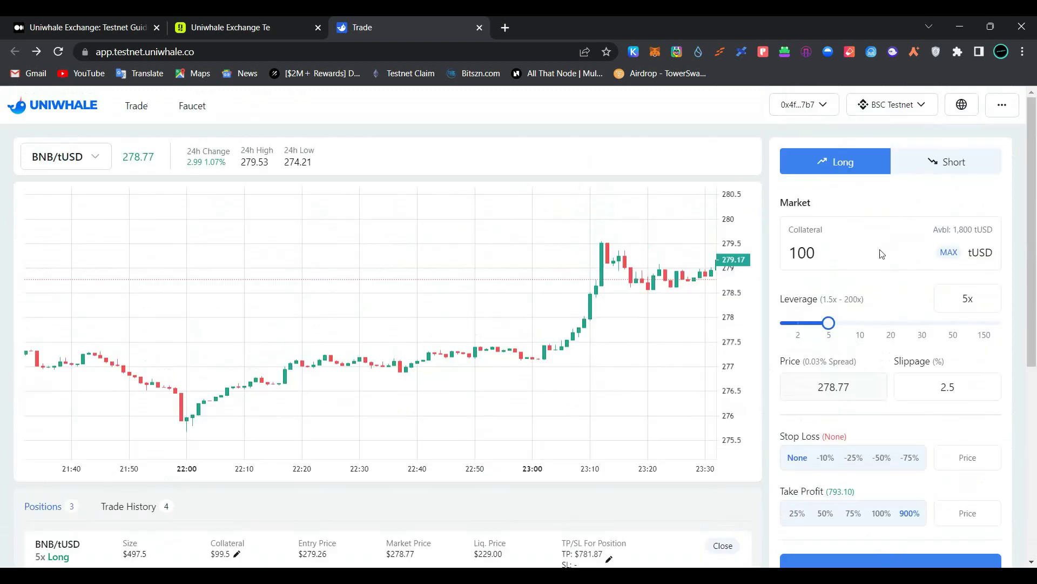
pyautogui.click(961, 165)
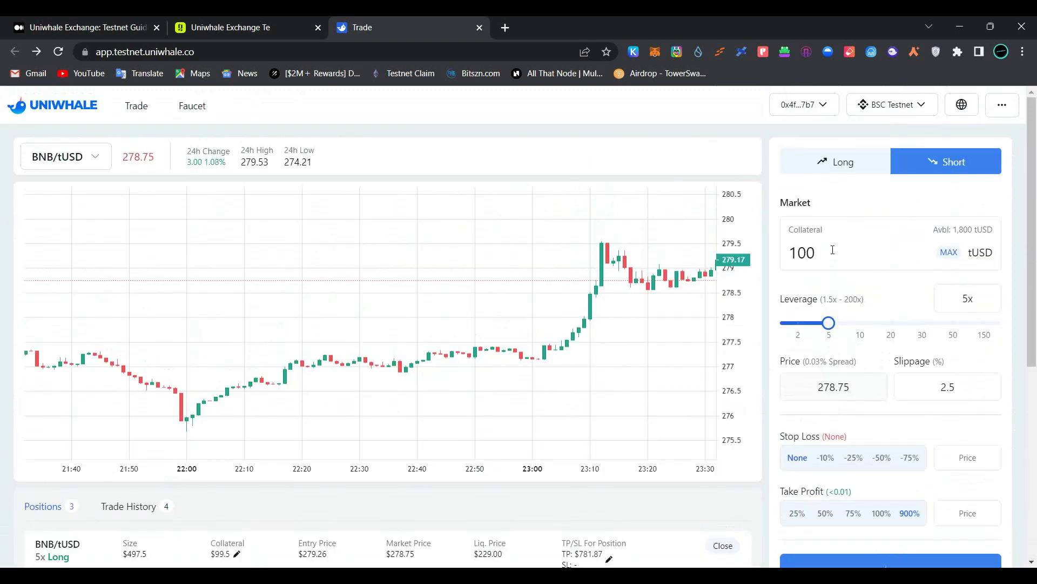
pyautogui.scroll(-3, 832, 250)
pyautogui.click(851, 424)
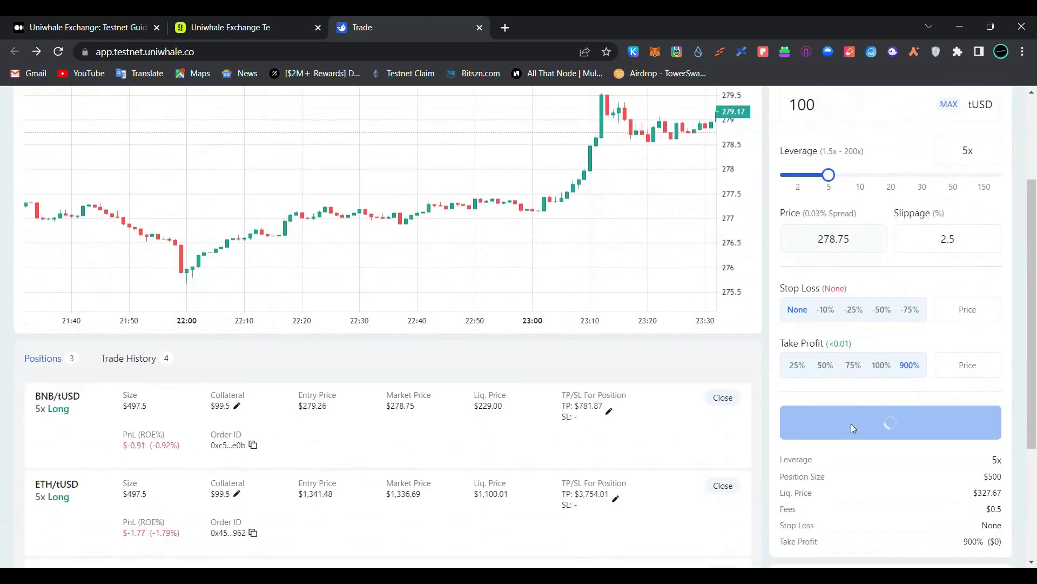
pyautogui.click(944, 410)
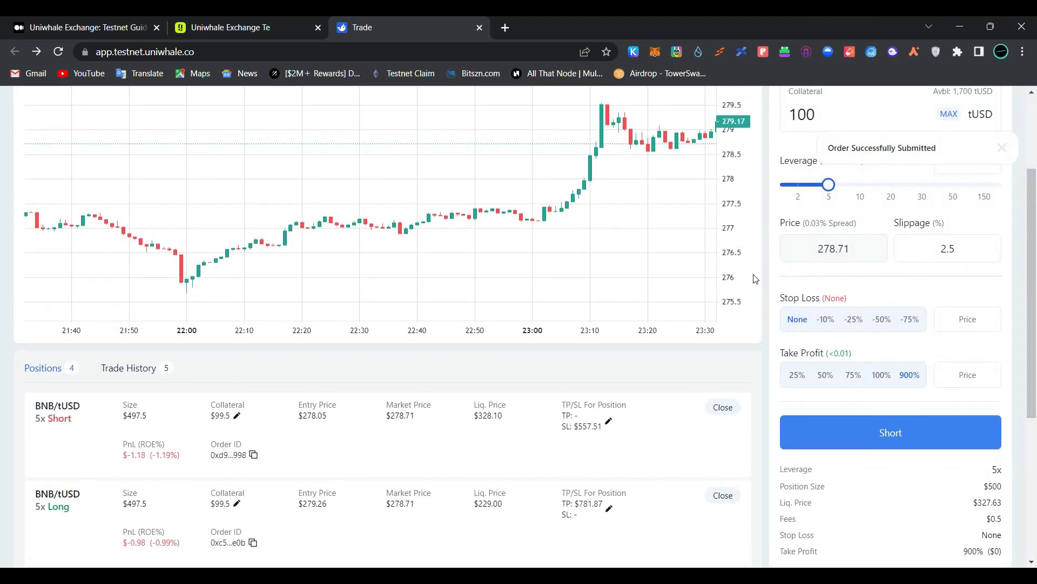
pyautogui.scroll(-1, 690, 387)
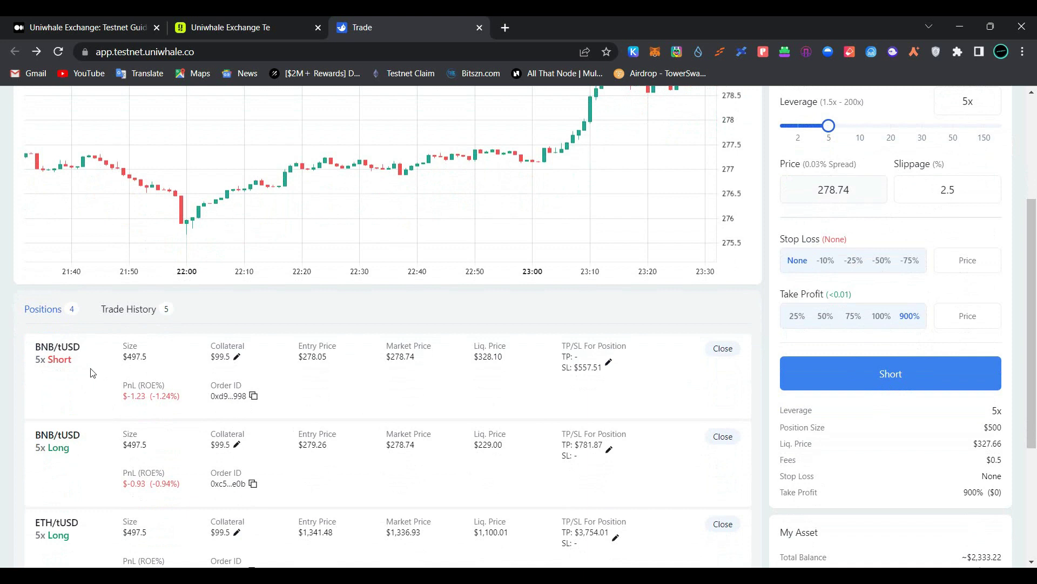
pyautogui.scroll(1, 97, 370)
pyautogui.scroll(-2, 627, 331)
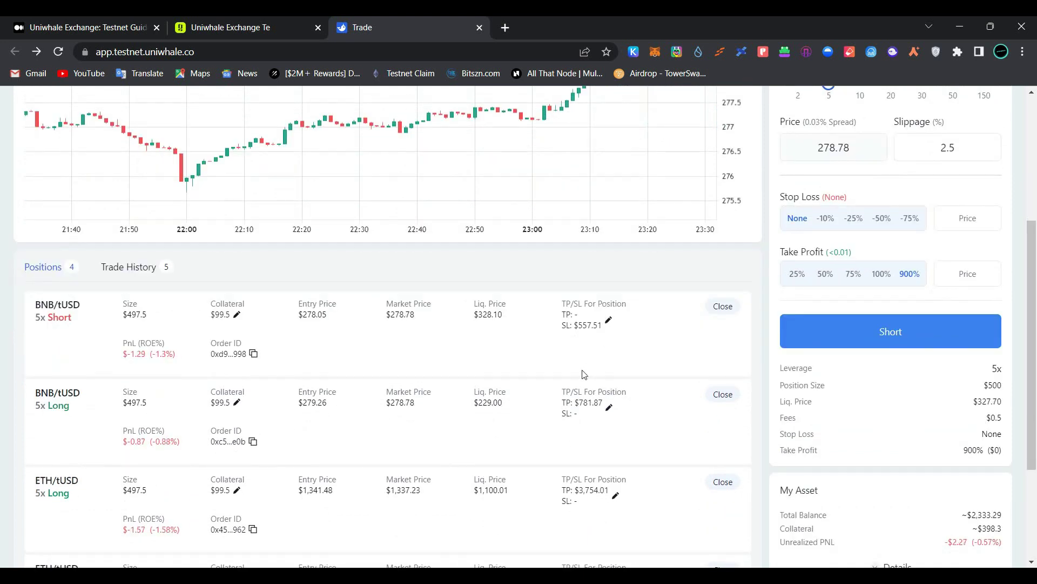
pyautogui.scroll(5, 584, 374)
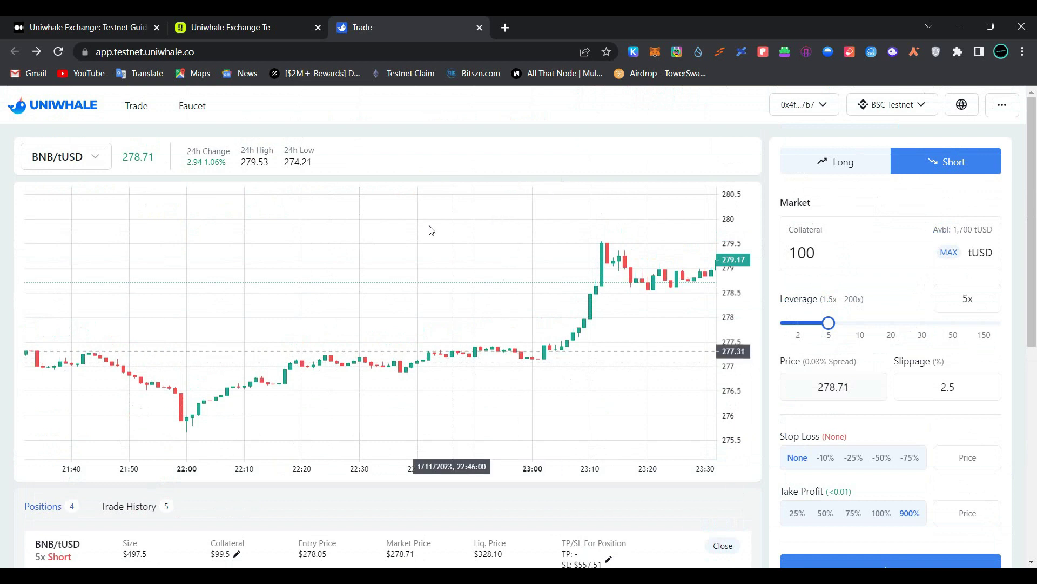
# Return to the Medium guide and follow its Google Forms link to the Uniwhale Testnet Bug Report.
pyautogui.click(105, 21)
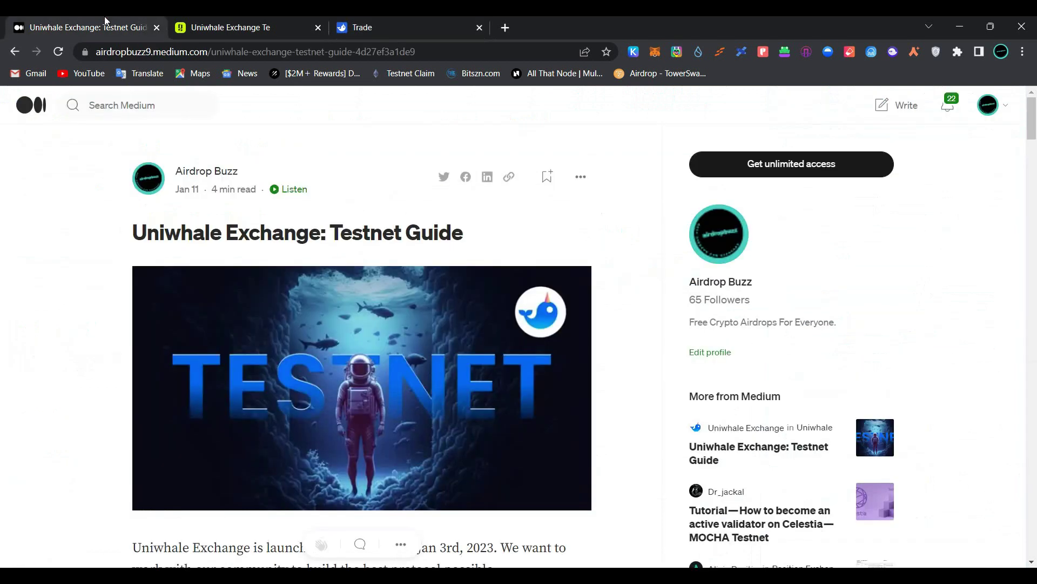
pyautogui.scroll(-12, 216, 241)
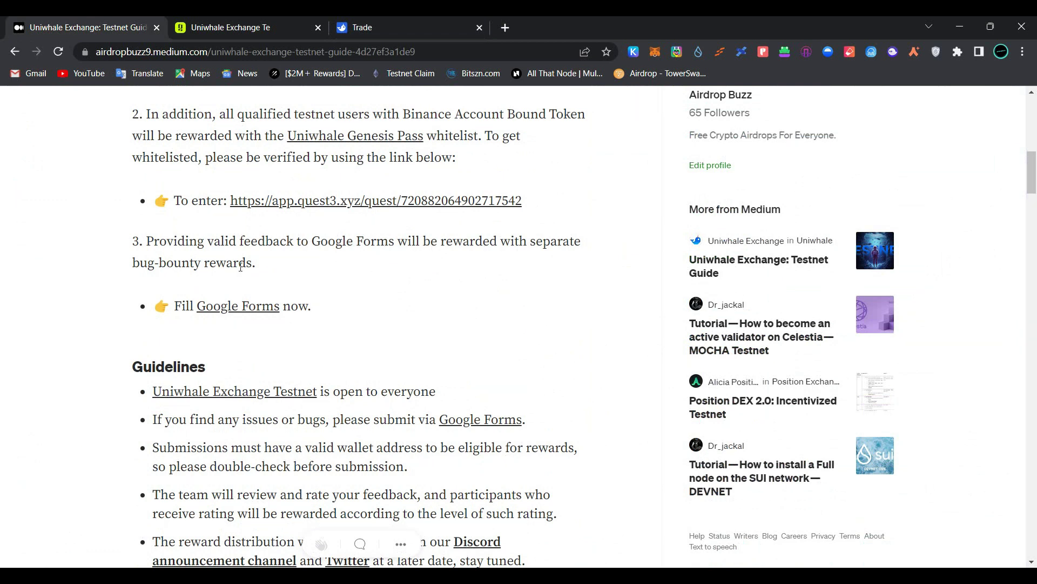
pyautogui.click(256, 318)
pyautogui.scroll(-1, 377, 418)
pyautogui.scroll(-2, 378, 418)
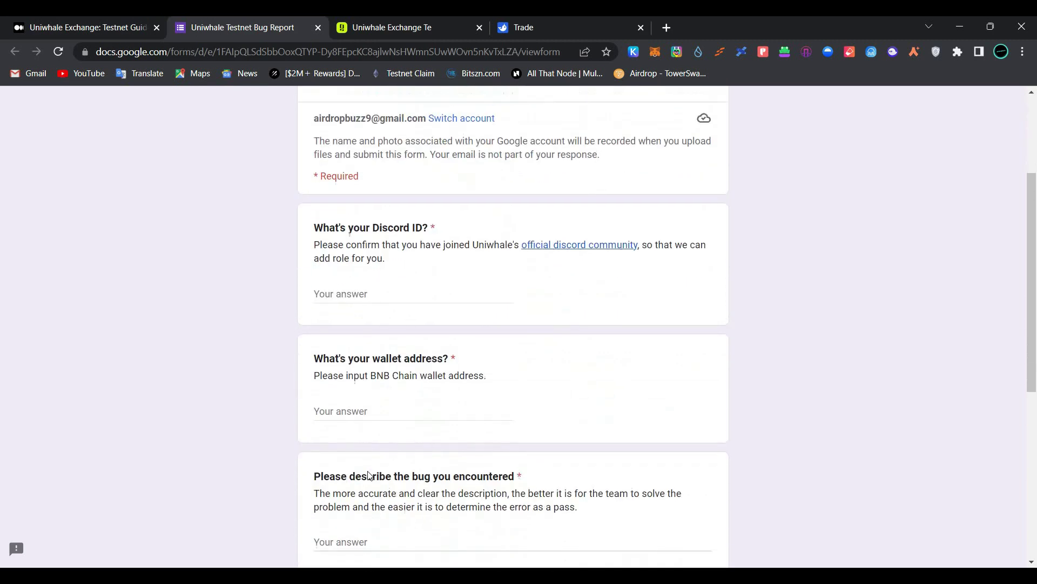
pyautogui.scroll(-1, 364, 478)
pyautogui.scroll(-2, 378, 422)
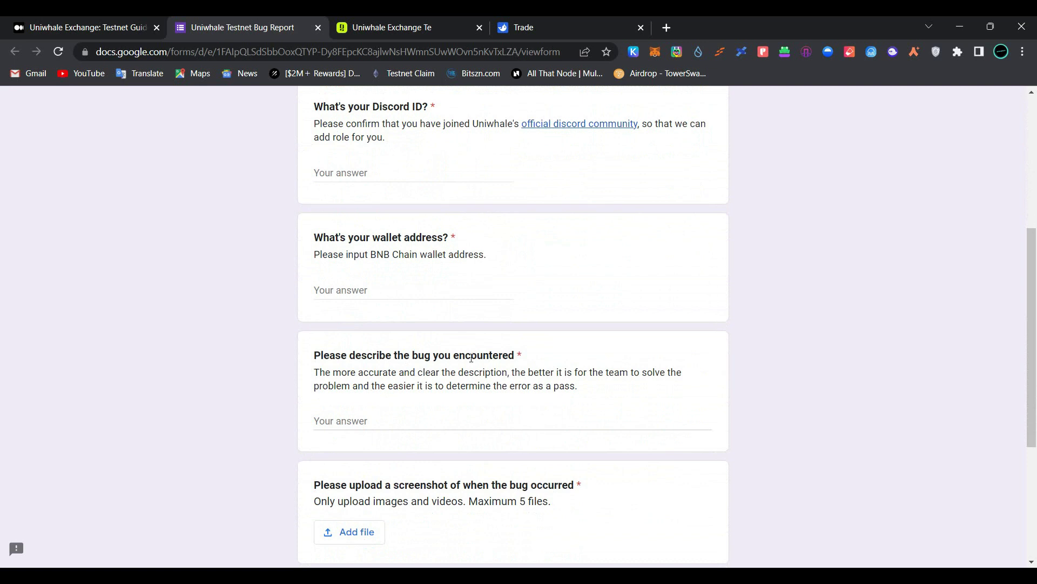
pyautogui.scroll(-2, 399, 414)
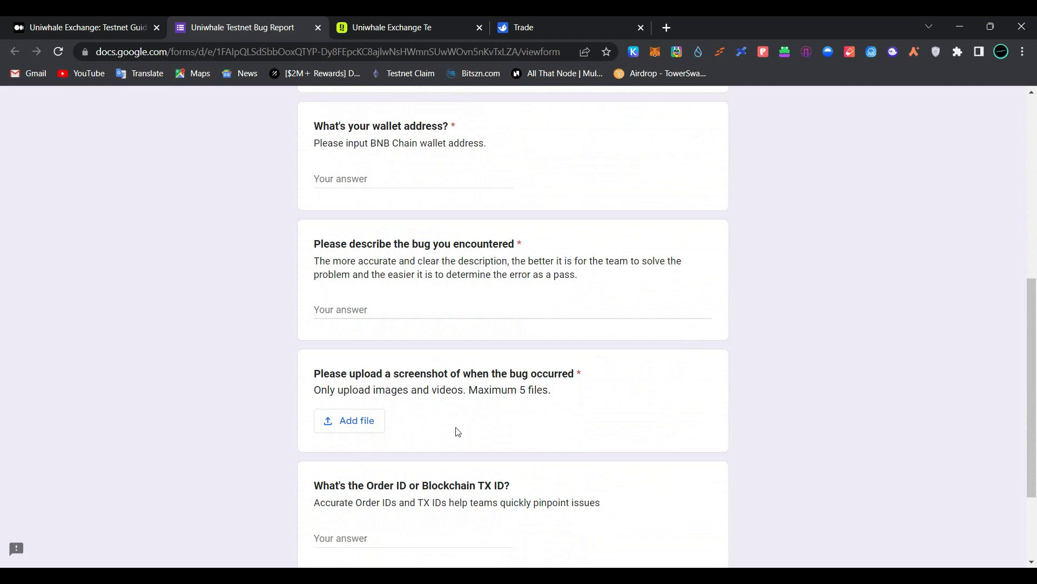
pyautogui.scroll(-2, 452, 413)
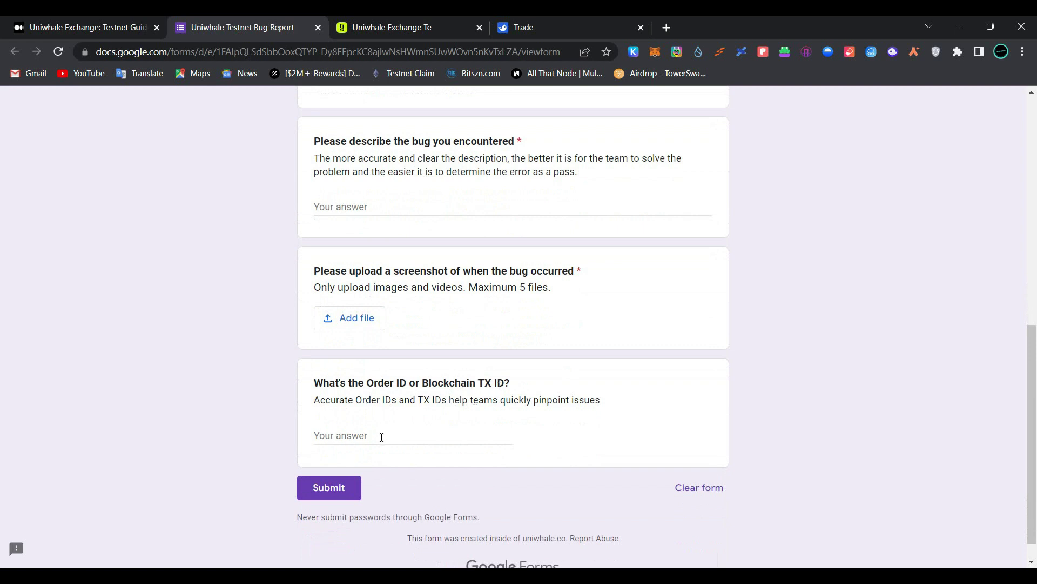
pyautogui.scroll(4, 403, 401)
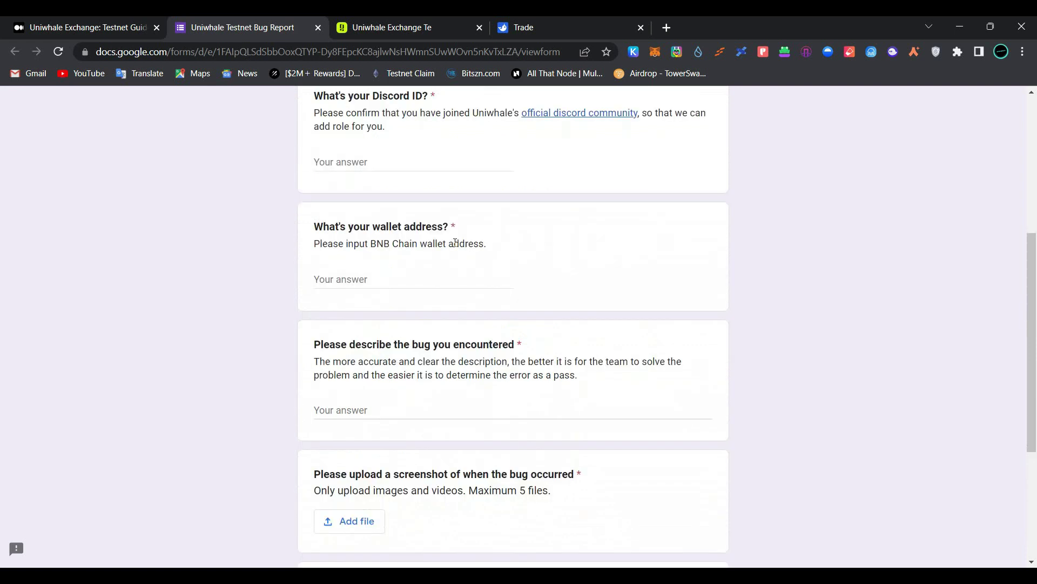
pyautogui.scroll(1, 435, 268)
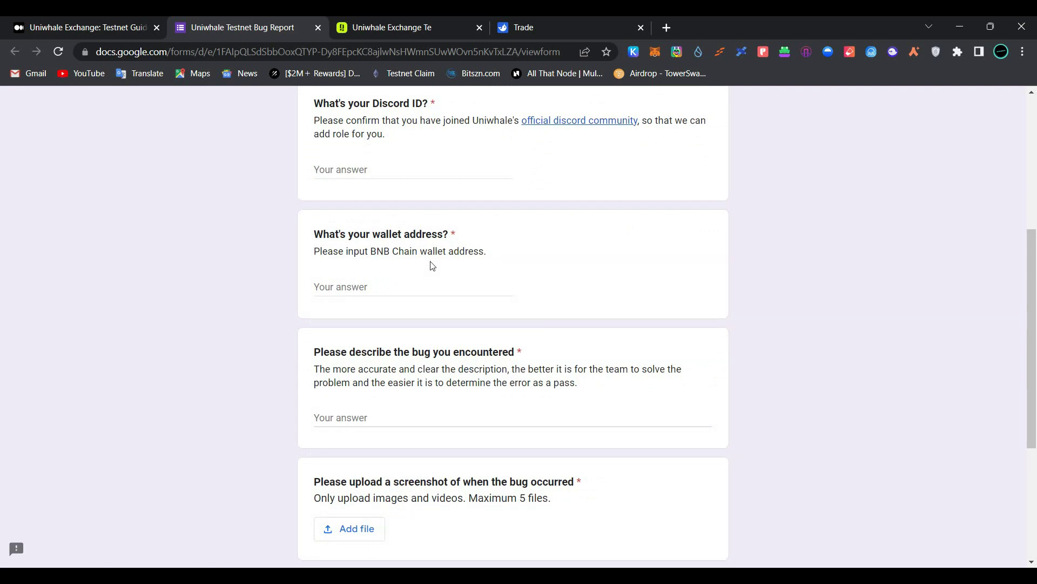
pyautogui.scroll(2, 432, 265)
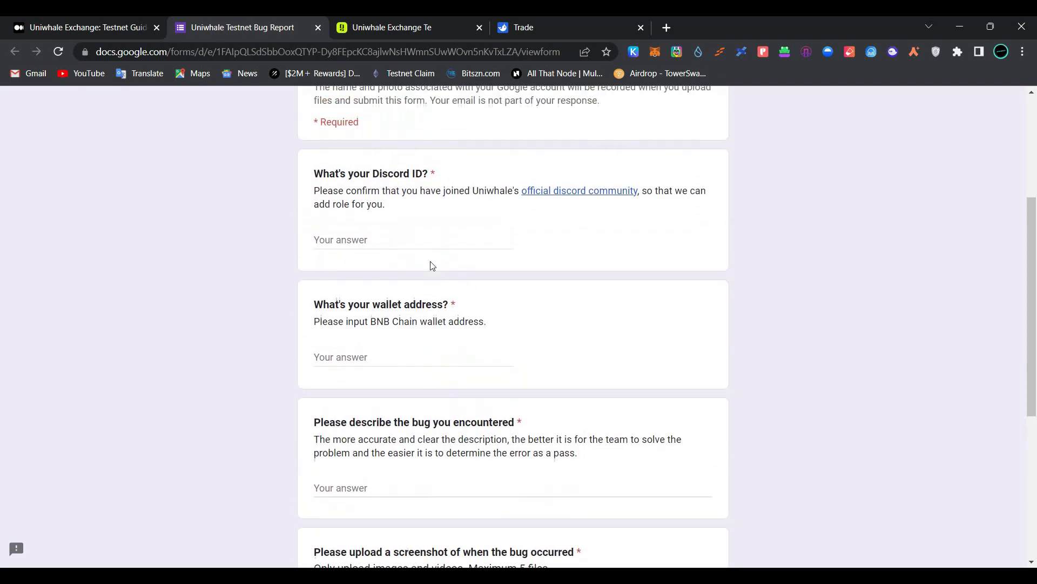
pyautogui.scroll(2, 432, 265)
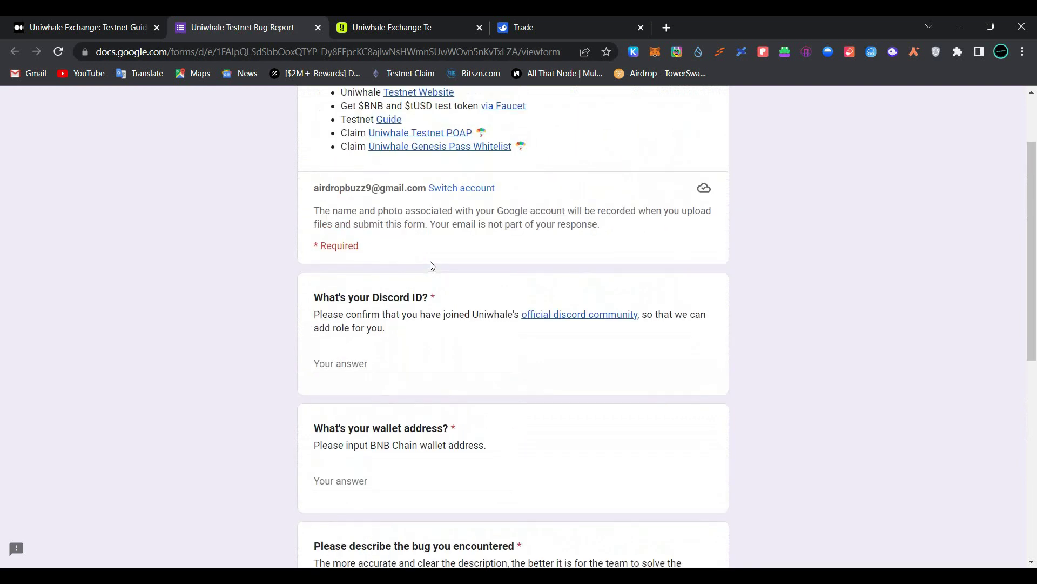
pyautogui.scroll(1, 432, 266)
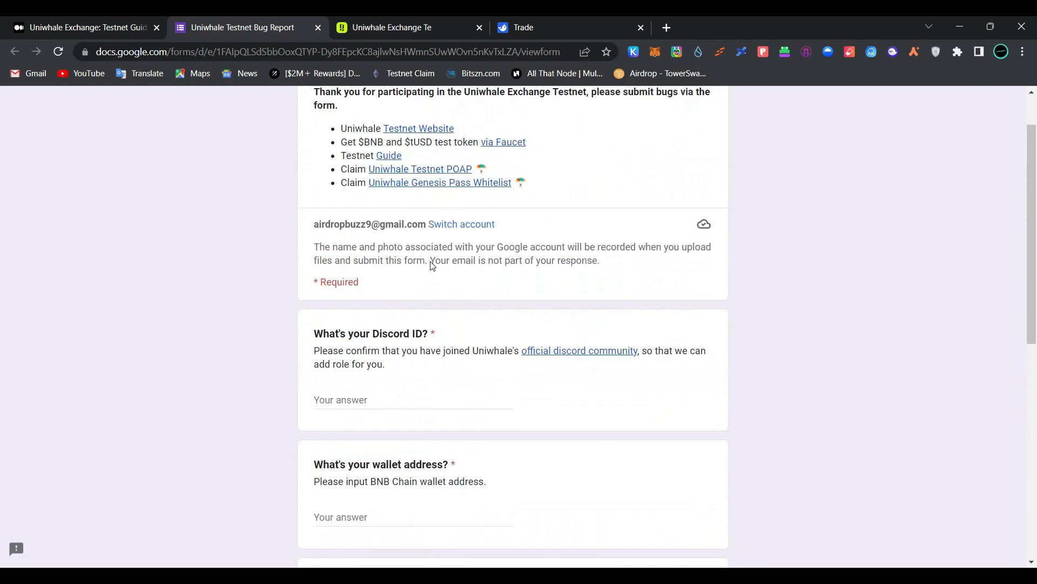
pyautogui.scroll(-4, 433, 265)
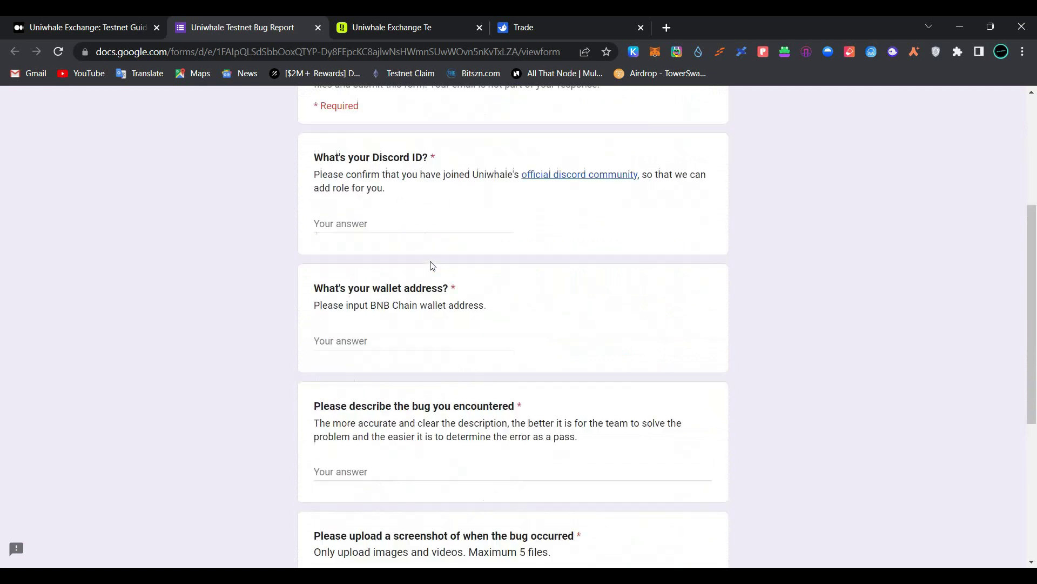
pyautogui.scroll(-5, 433, 266)
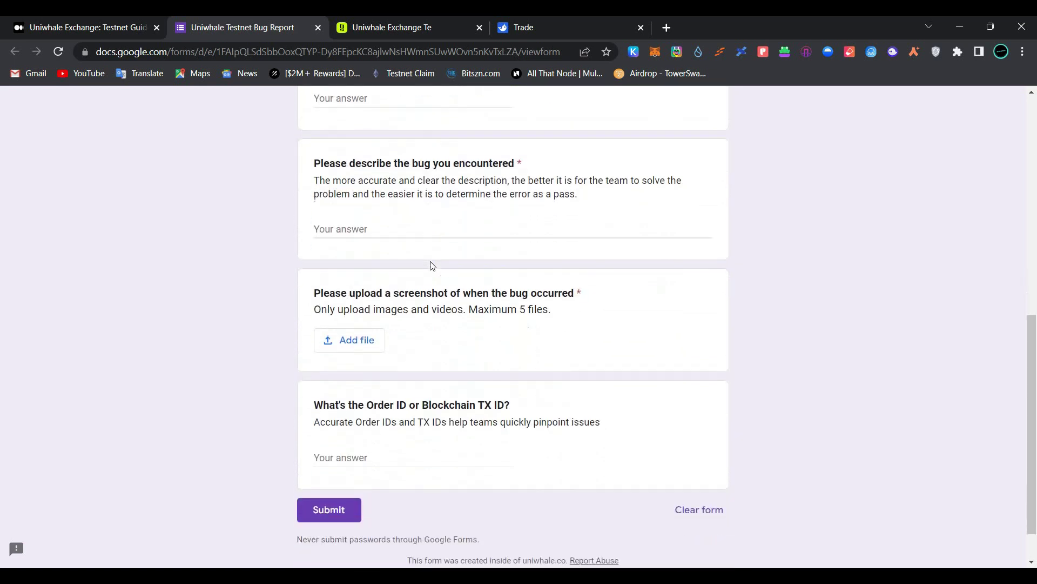
pyautogui.scroll(-1, 433, 266)
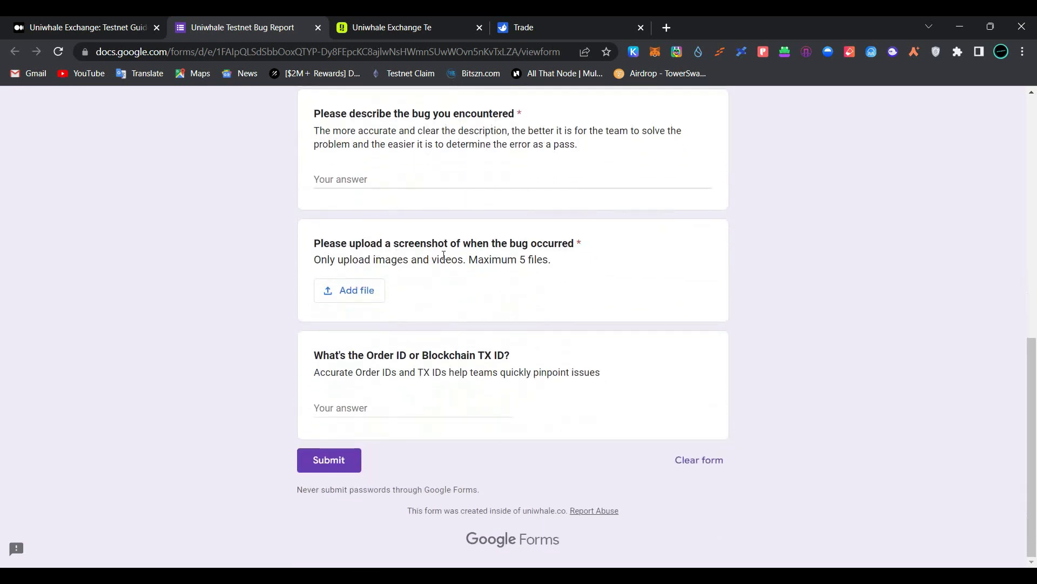
pyautogui.scroll(1, 444, 255)
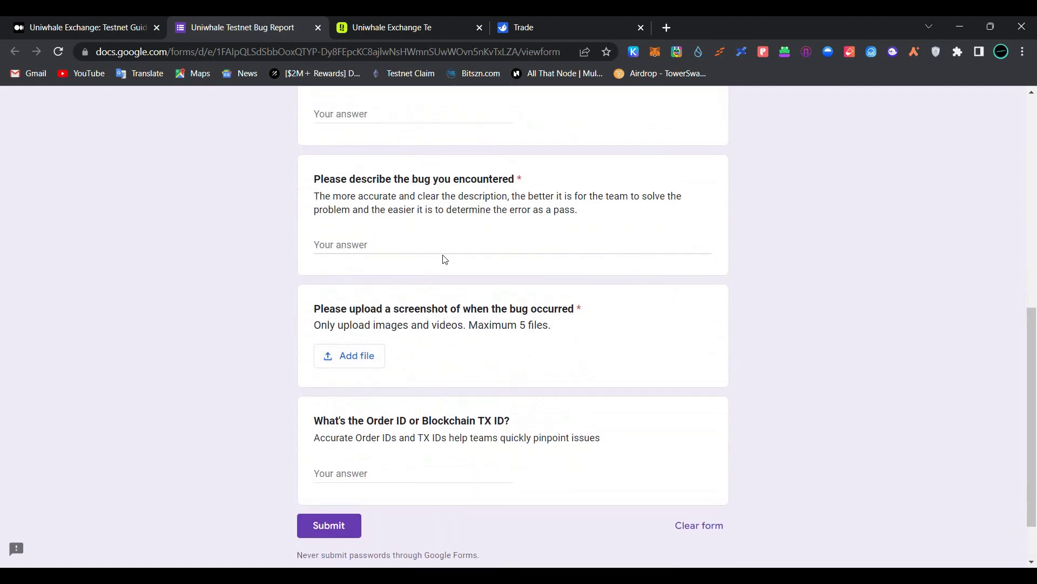